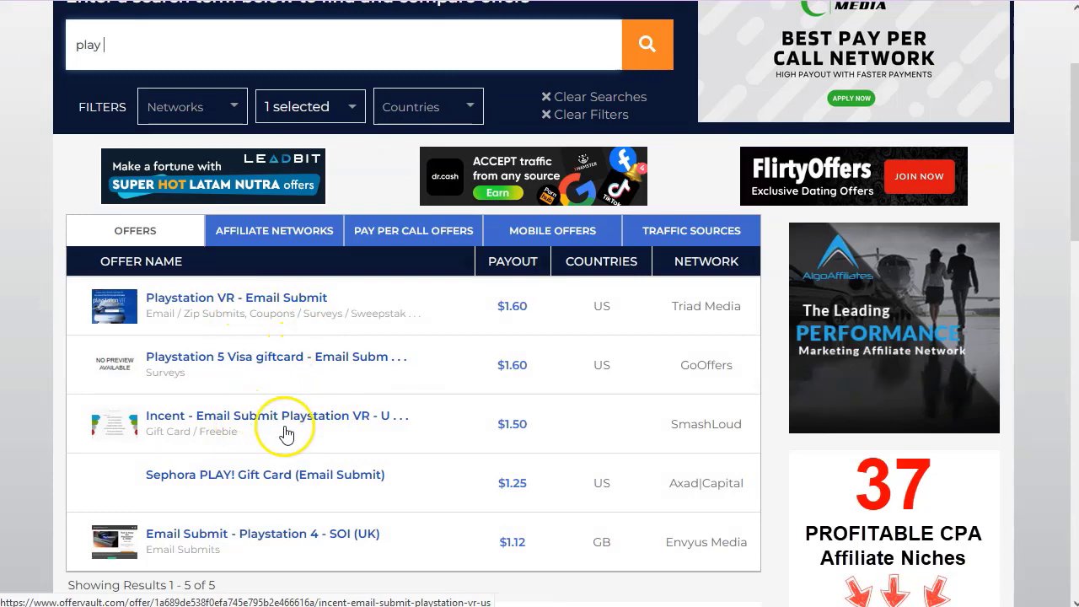
{"action": "scroll", "coordinate": [284, 455], "scroll_direction": "down", "scroll_amount": 1}
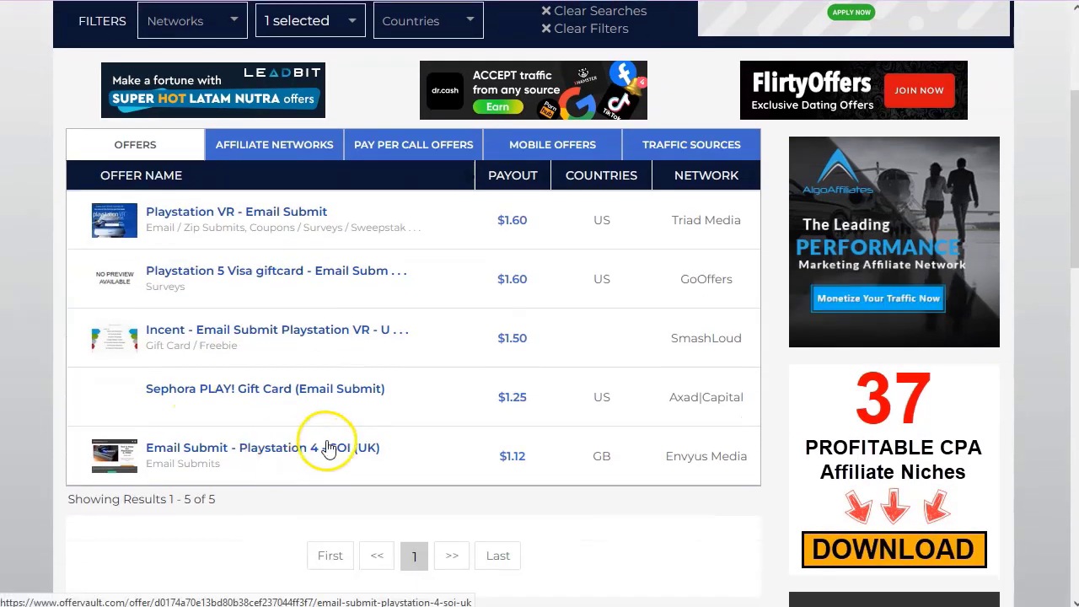
{"action": "scroll", "coordinate": [379, 421], "scroll_direction": "up", "scroll_amount": 1}
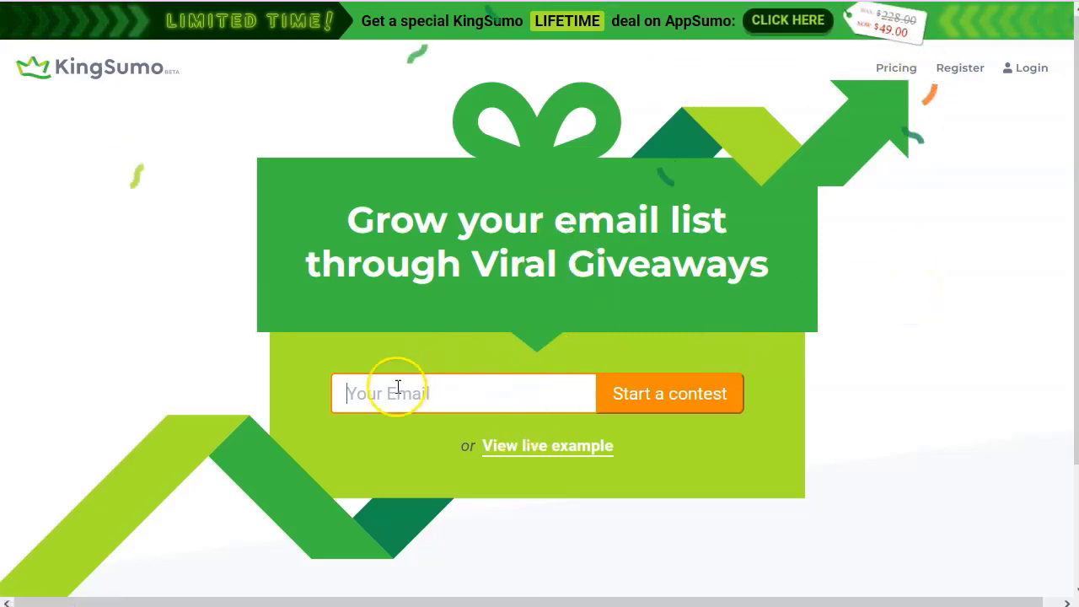
Switch to the KingSumo dashboard and open the "El Mejor Robot Aspirador del Mercado ¡GRATIS! [todos los países]" giveaway page.
{"action": "left_click", "coordinate": [522, 388]}
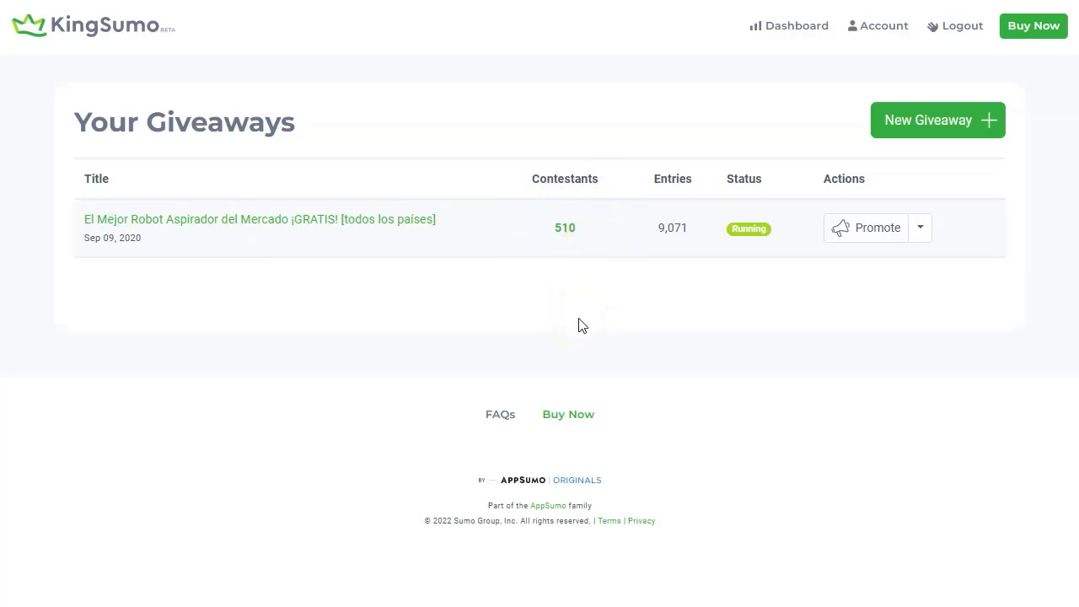
{"action": "double_click", "coordinate": [672, 227]}
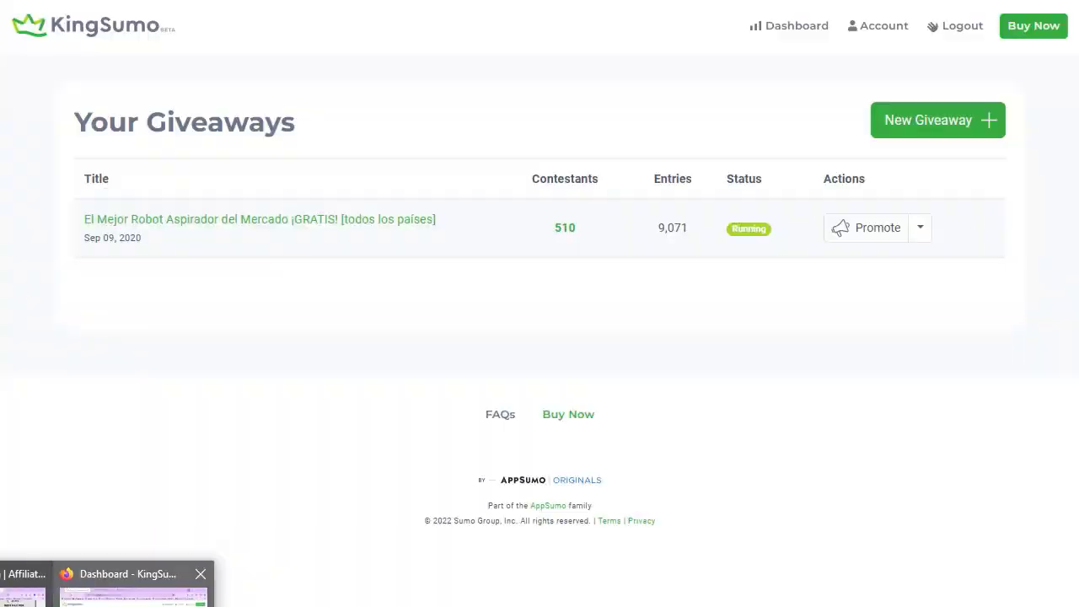
{"action": "left_click", "coordinate": [135, 590]}
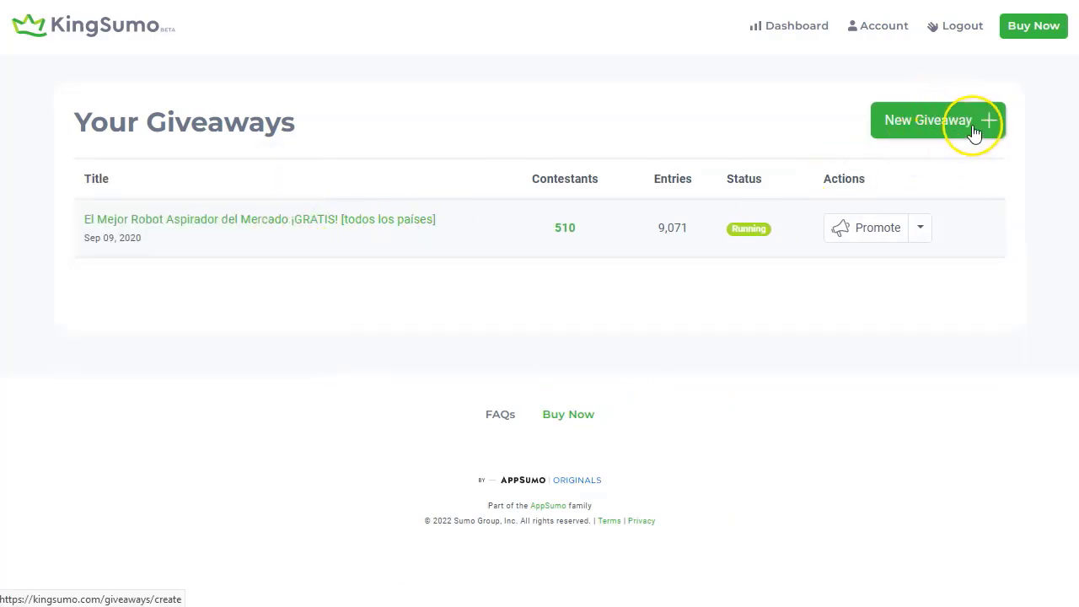
{"action": "left_click", "coordinate": [366, 221]}
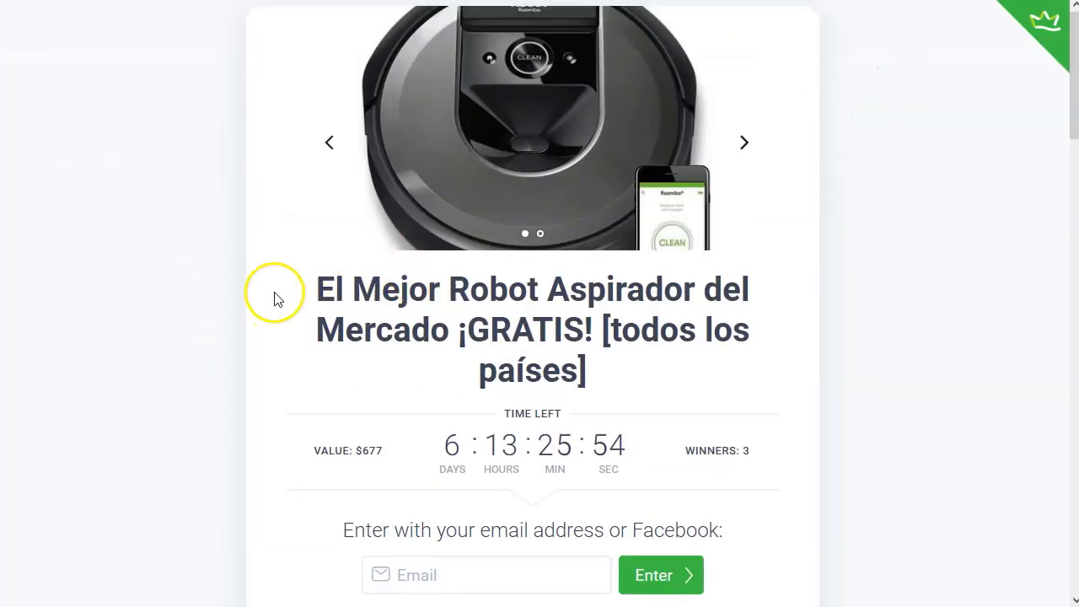
Examine the robot vacuum giveaway's images, title, prize value, remaining time and number of winners.
{"action": "triple_click", "coordinate": [524, 335]}
{"action": "left_click", "coordinate": [646, 344]}
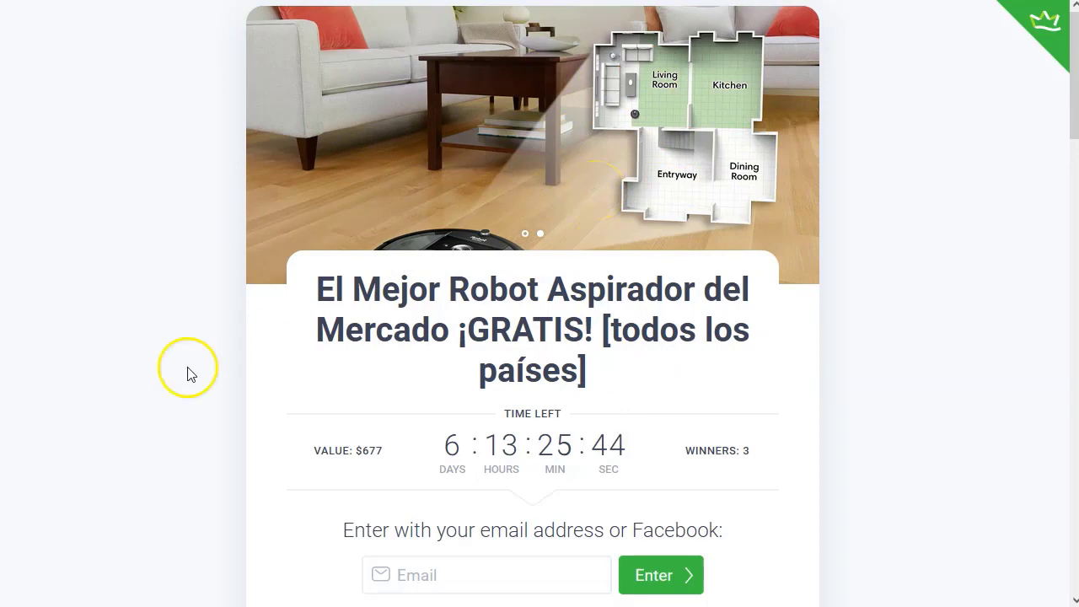
{"action": "scroll", "coordinate": [270, 337], "scroll_direction": "down", "scroll_amount": 2}
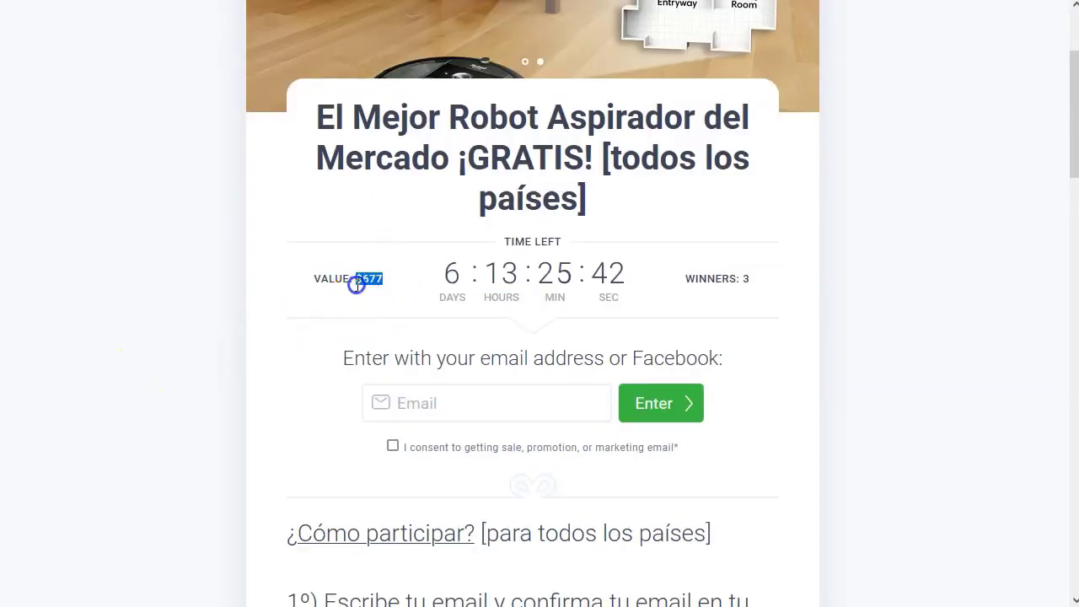
{"action": "scroll", "coordinate": [451, 143], "scroll_direction": "up", "scroll_amount": 2}
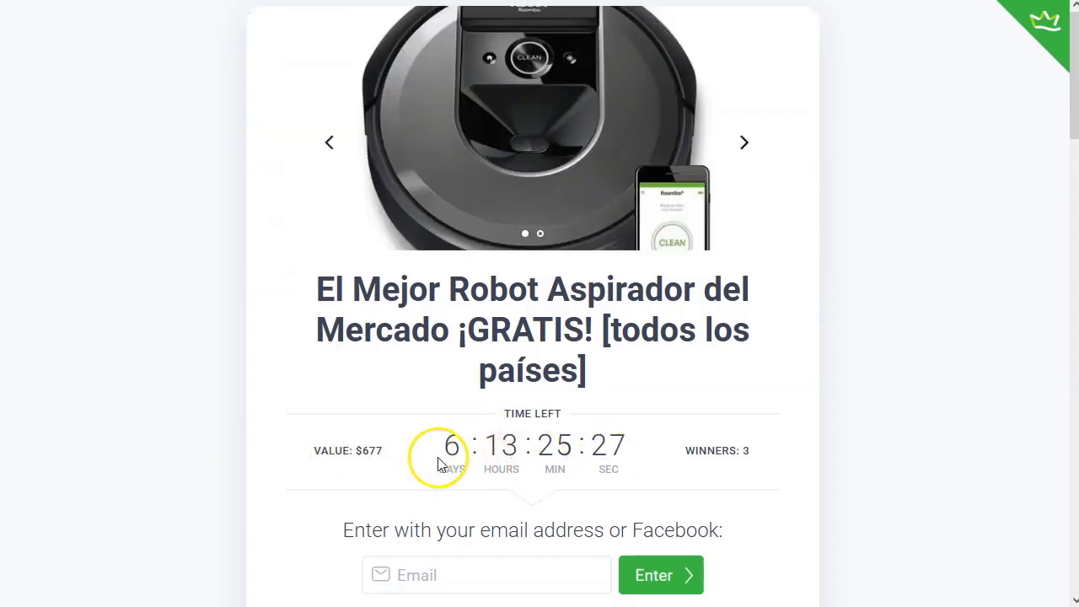
{"action": "scroll", "coordinate": [565, 449], "scroll_direction": "down", "scroll_amount": 1}
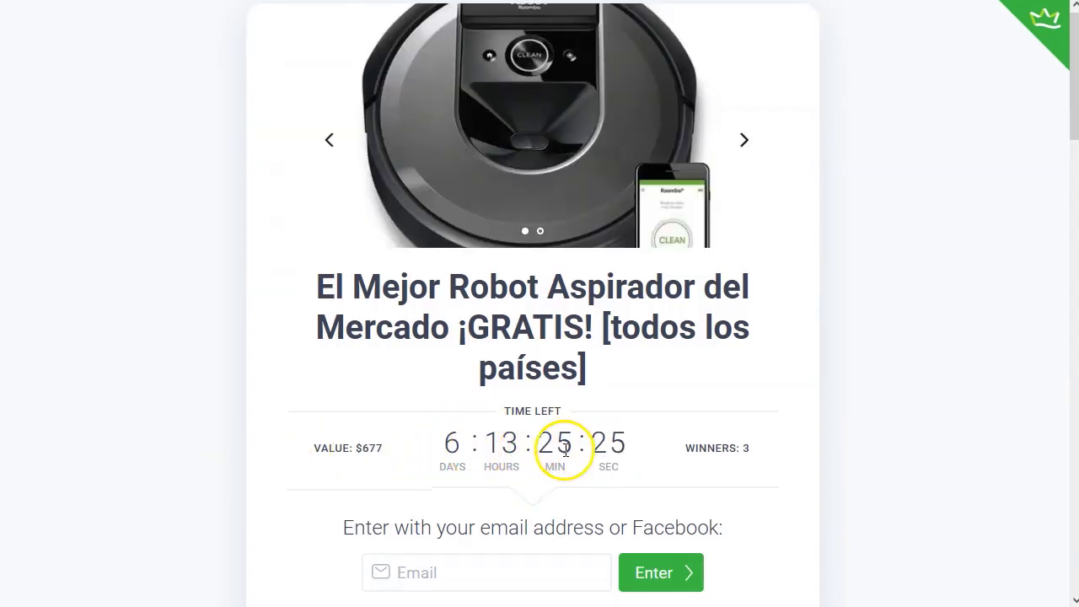
{"action": "scroll", "coordinate": [641, 421], "scroll_direction": "down", "scroll_amount": 1}
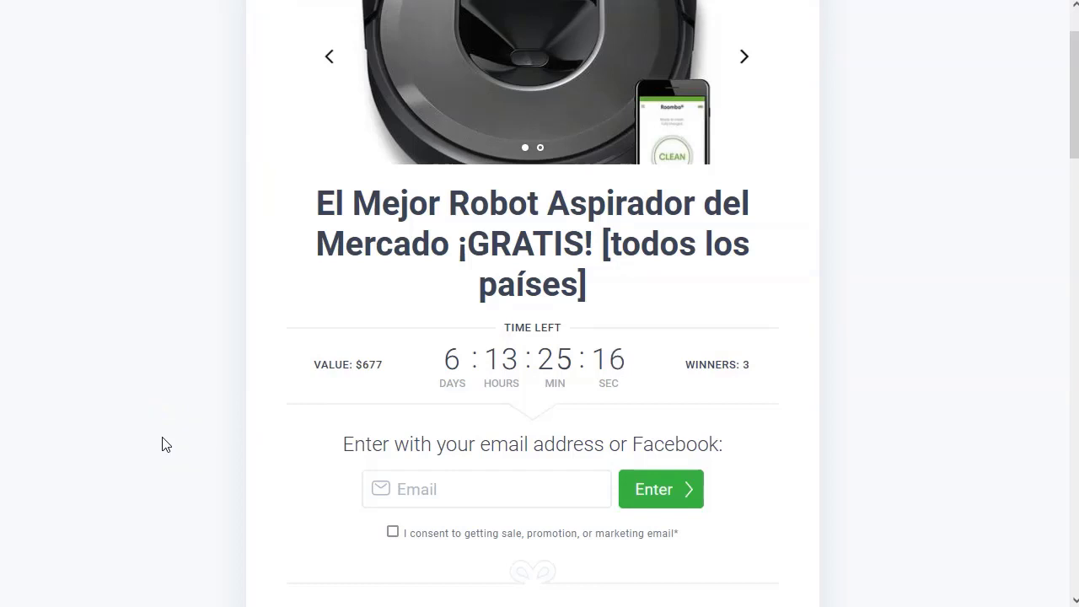
{"action": "scroll", "coordinate": [164, 444], "scroll_direction": "up", "scroll_amount": 1}
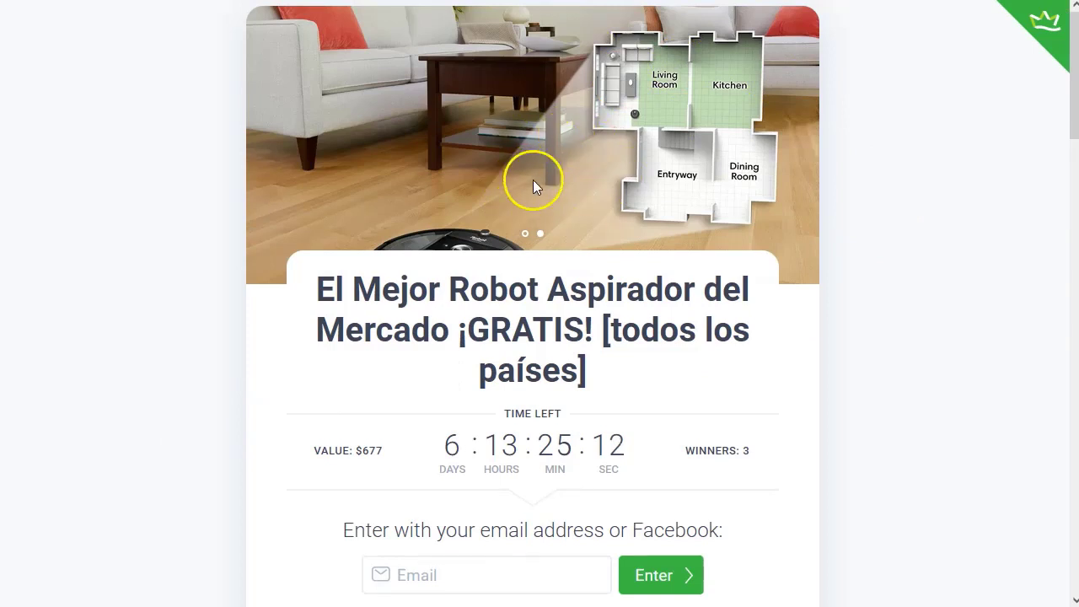
{"action": "left_click", "coordinate": [745, 447]}
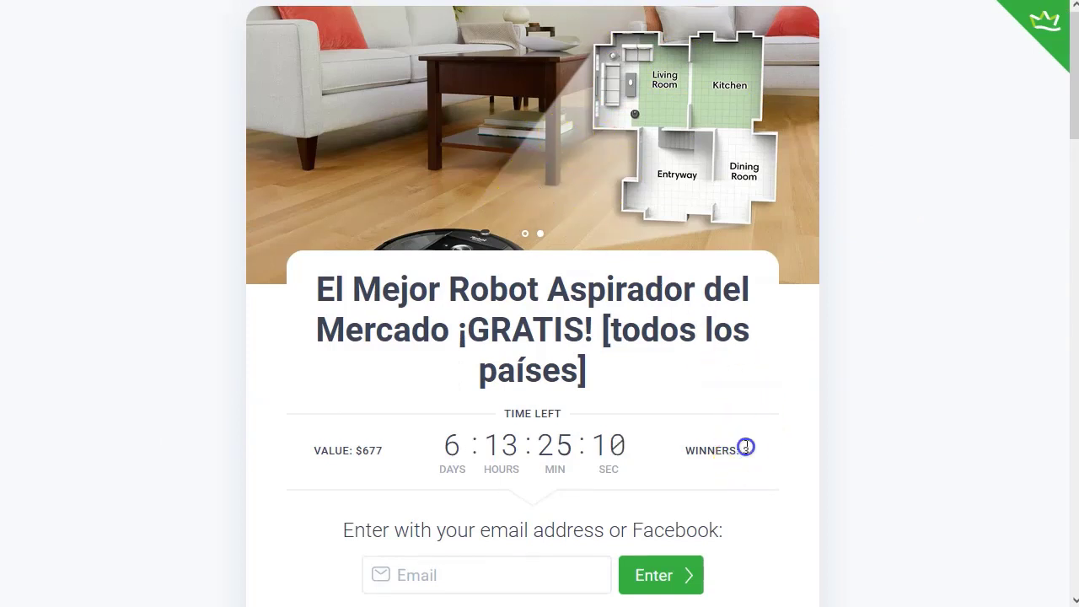
{"action": "left_click", "coordinate": [750, 454]}
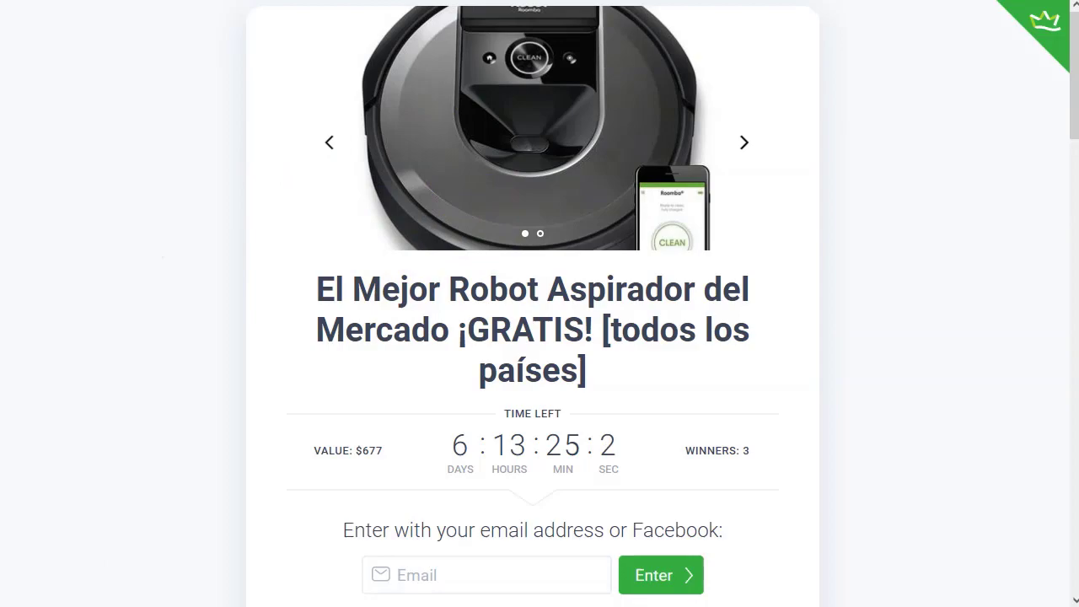
Switch to the dashboard with the awarded giveaways and open the one with 3,092 contestants for editing.
{"action": "left_click", "coordinate": [127, 581]}
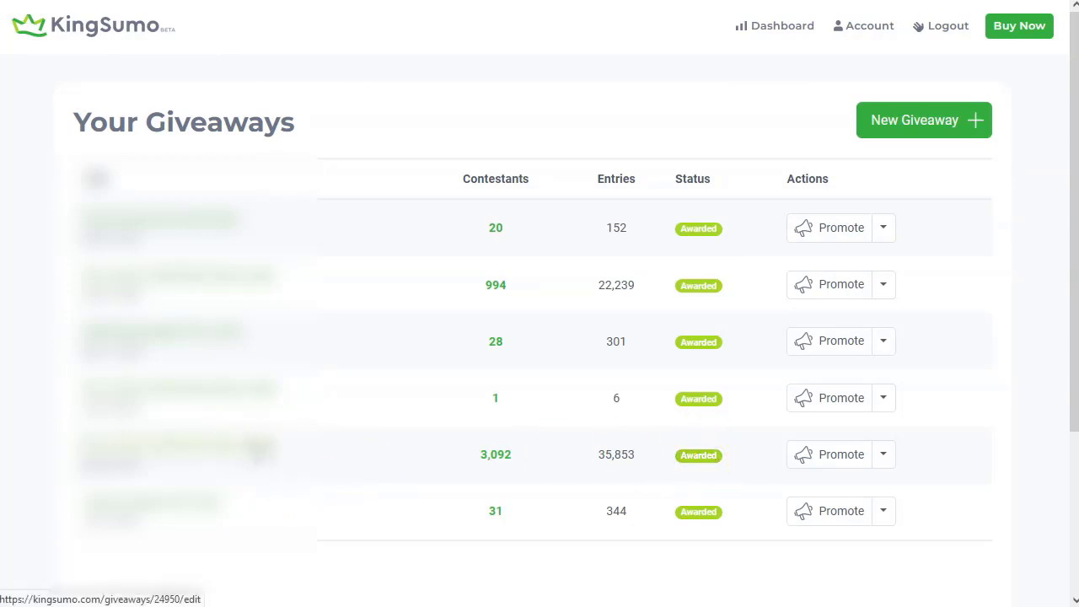
{"action": "left_click", "coordinate": [257, 451]}
{"action": "scroll", "coordinate": [313, 161], "scroll_direction": "down", "scroll_amount": 2}
Examine the Sephora giveaway's title, prize list, entry instructions, dates and number of winners without editing them.
{"action": "left_click_drag", "start_coordinate": [312, 161], "coordinate": [506, 161]}
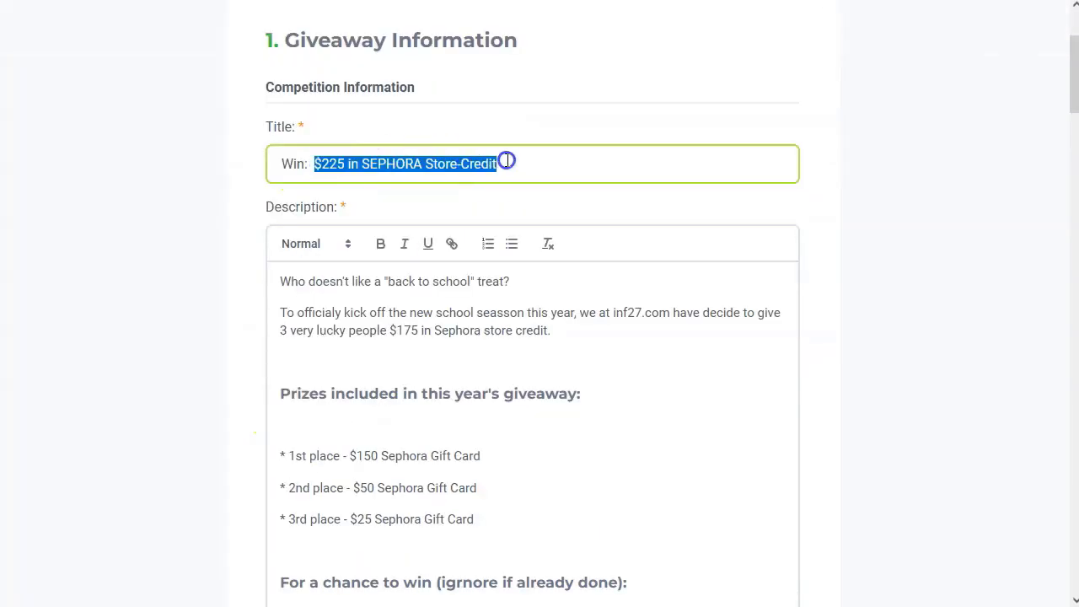
{"action": "left_click", "coordinate": [387, 163]}
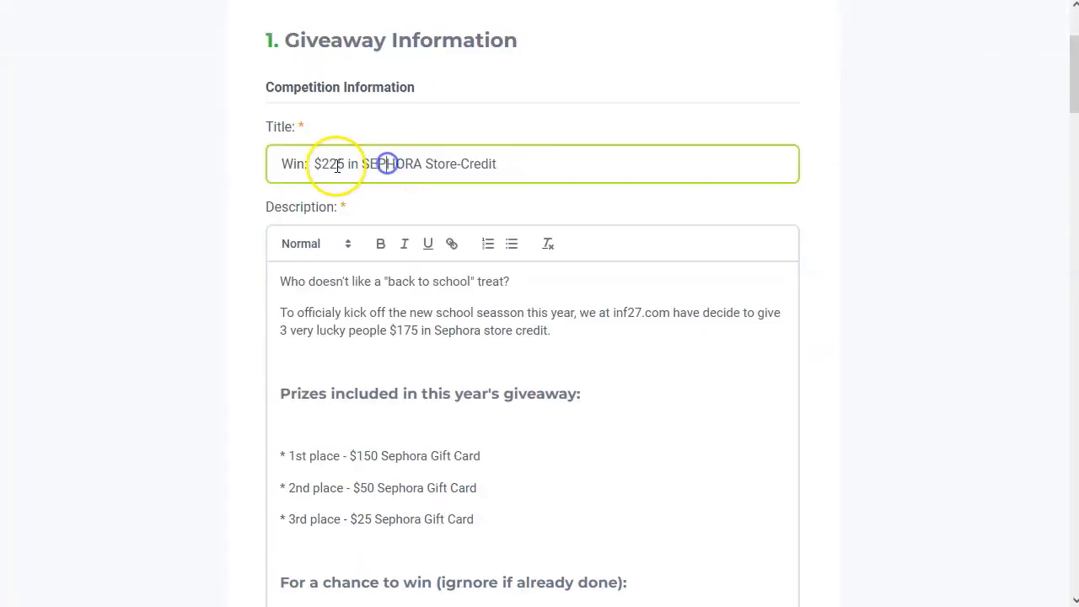
{"action": "double_click", "coordinate": [333, 164]}
{"action": "left_click", "coordinate": [379, 166]}
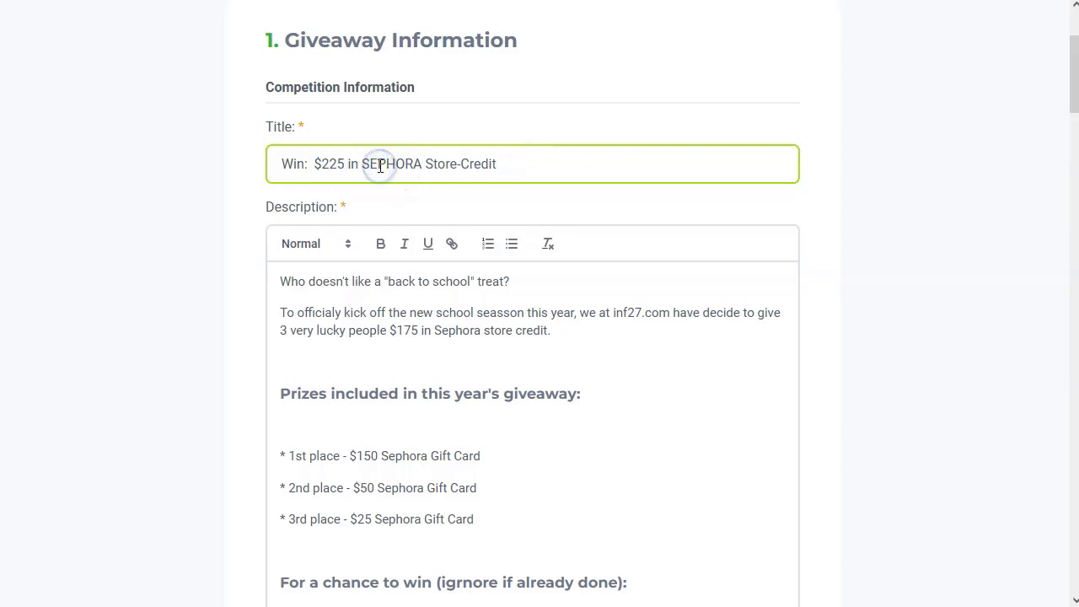
{"action": "scroll", "coordinate": [441, 248], "scroll_direction": "down", "scroll_amount": 1}
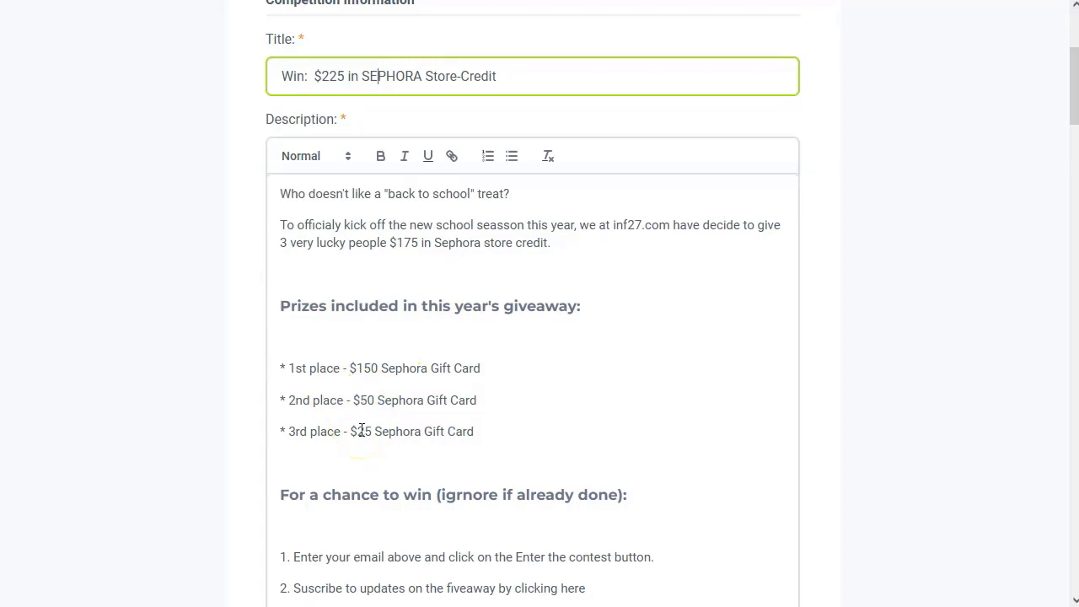
{"action": "scroll", "coordinate": [361, 429], "scroll_direction": "down", "scroll_amount": 5}
{"action": "scroll", "coordinate": [362, 430], "scroll_direction": "down", "scroll_amount": 2}
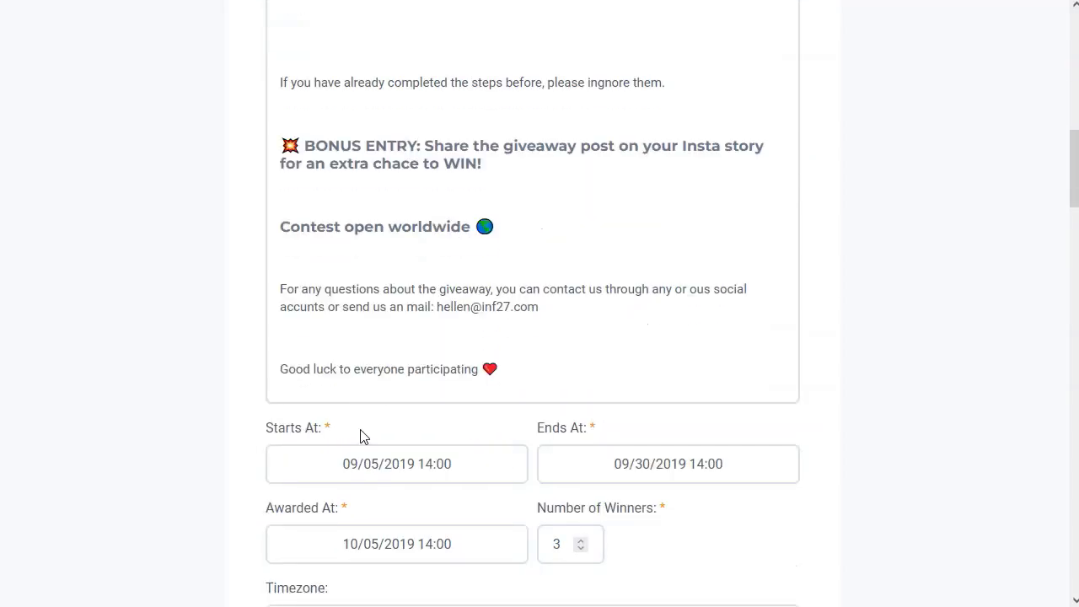
{"action": "scroll", "coordinate": [234, 454], "scroll_direction": "up", "scroll_amount": 2}
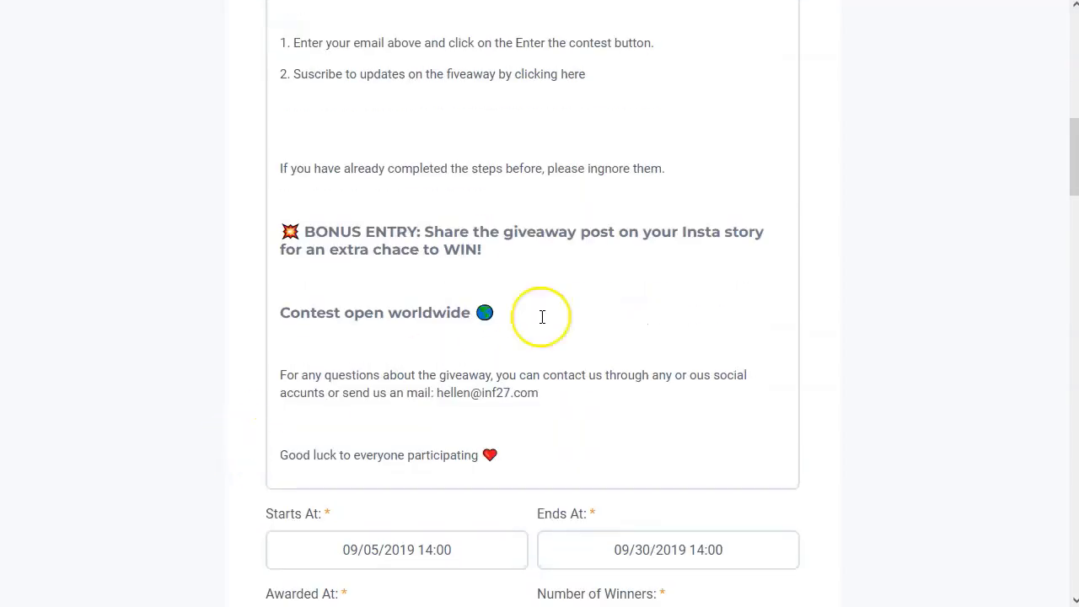
{"action": "scroll", "coordinate": [545, 315], "scroll_direction": "up", "scroll_amount": 5}
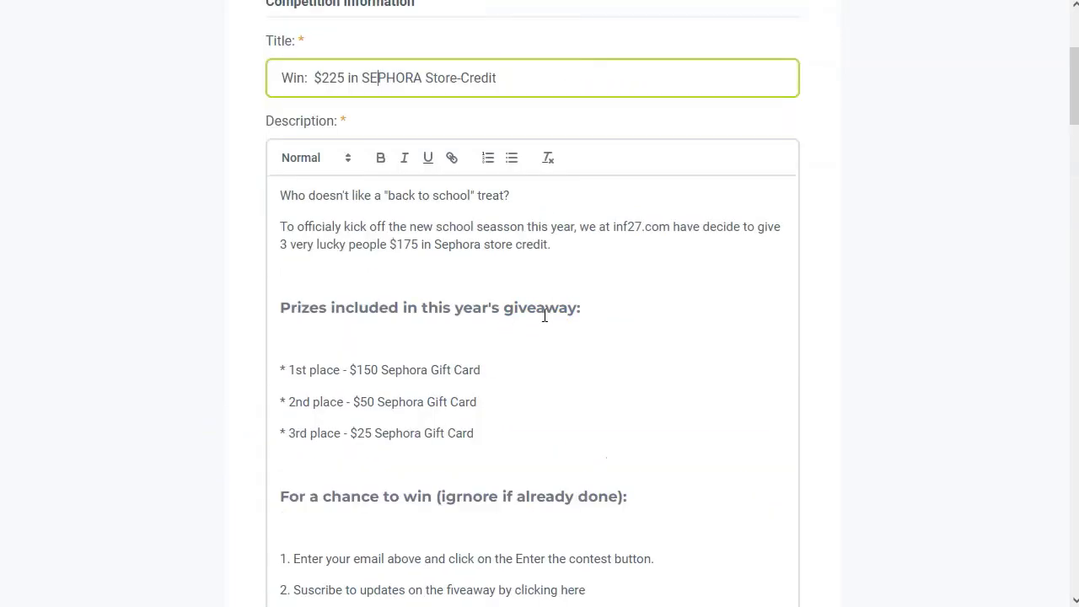
{"action": "scroll", "coordinate": [545, 315], "scroll_direction": "up", "scroll_amount": 3}
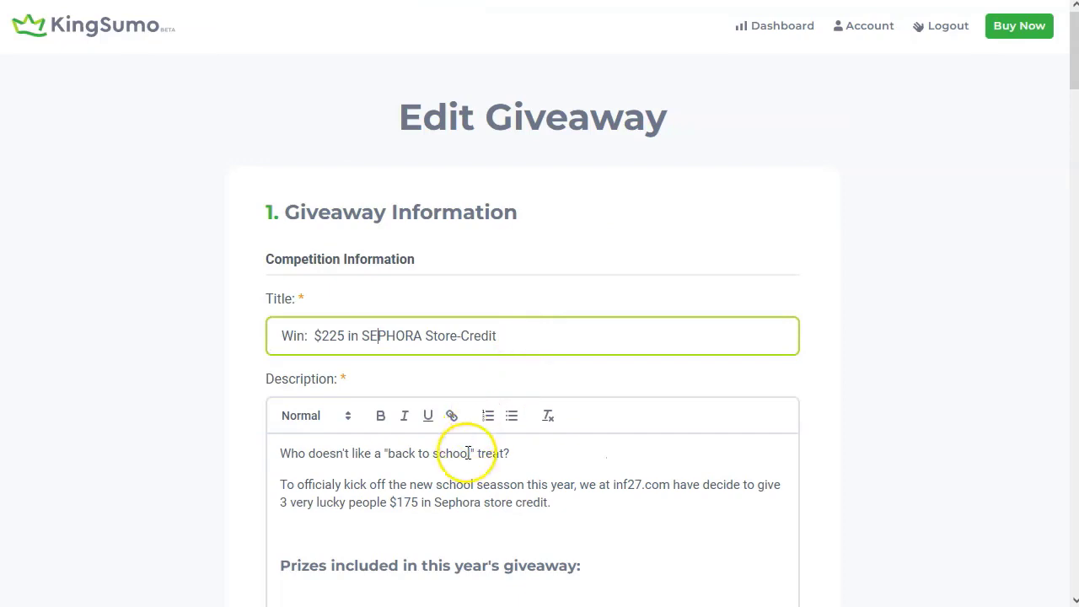
{"action": "left_click", "coordinate": [546, 461]}
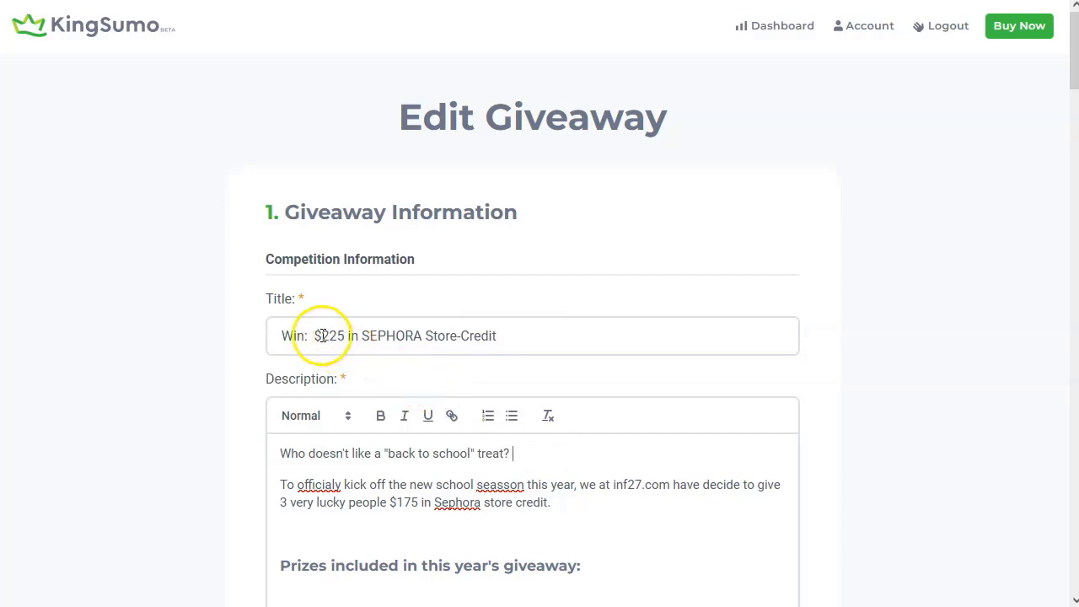
{"action": "left_click_drag", "start_coordinate": [314, 333], "coordinate": [513, 335]}
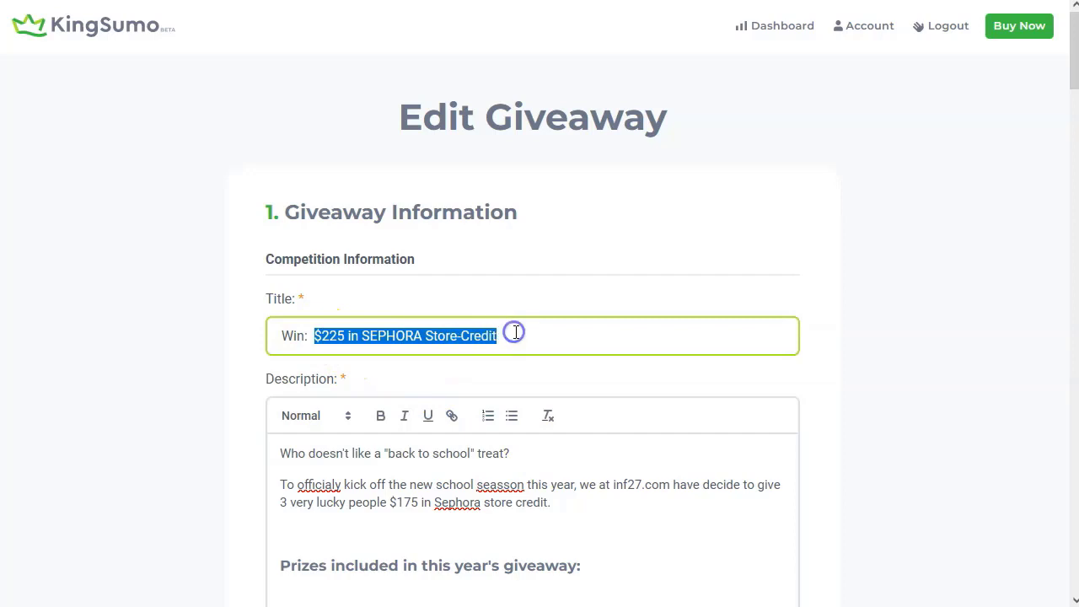
{"action": "left_click", "coordinate": [514, 334]}
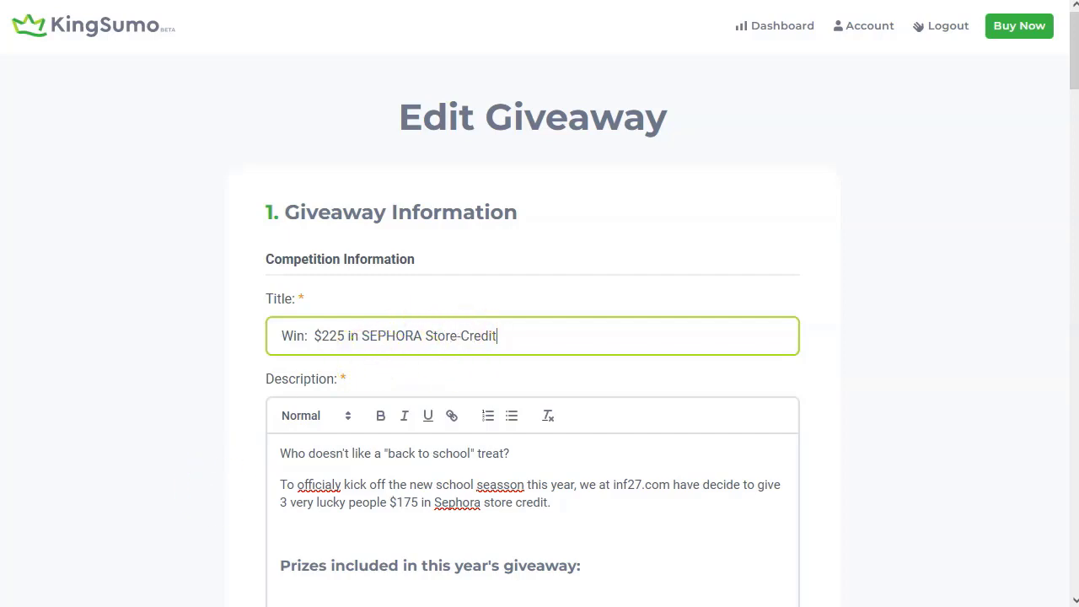
Return to the robot vacuum giveaway page and examine its email or Facebook entry options, marketing consent and participation instructions.
{"action": "left_click", "coordinate": [181, 590]}
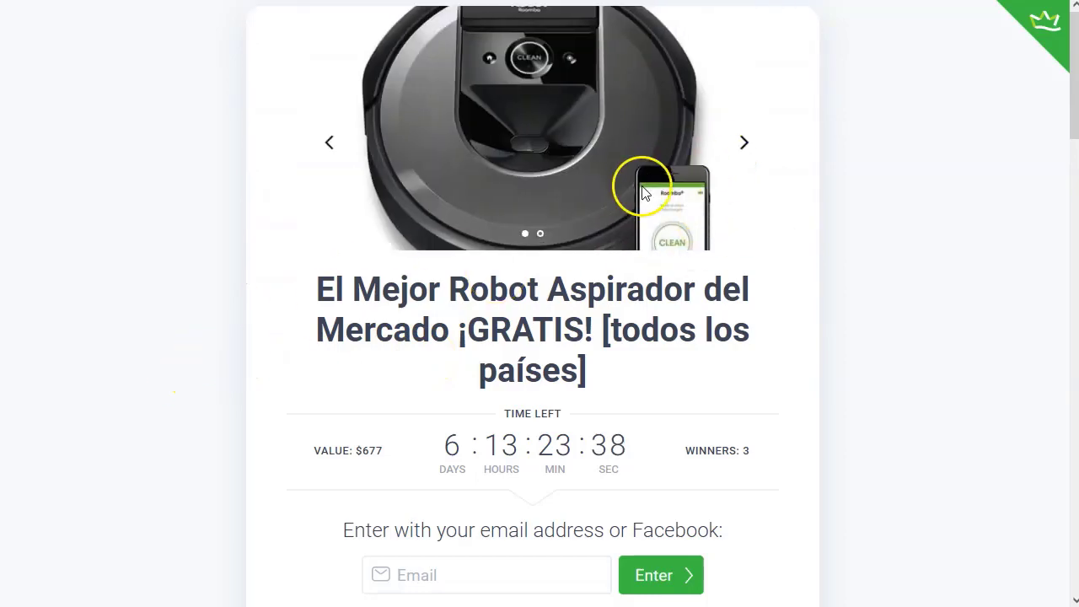
{"action": "scroll", "coordinate": [137, 368], "scroll_direction": "down", "scroll_amount": 4}
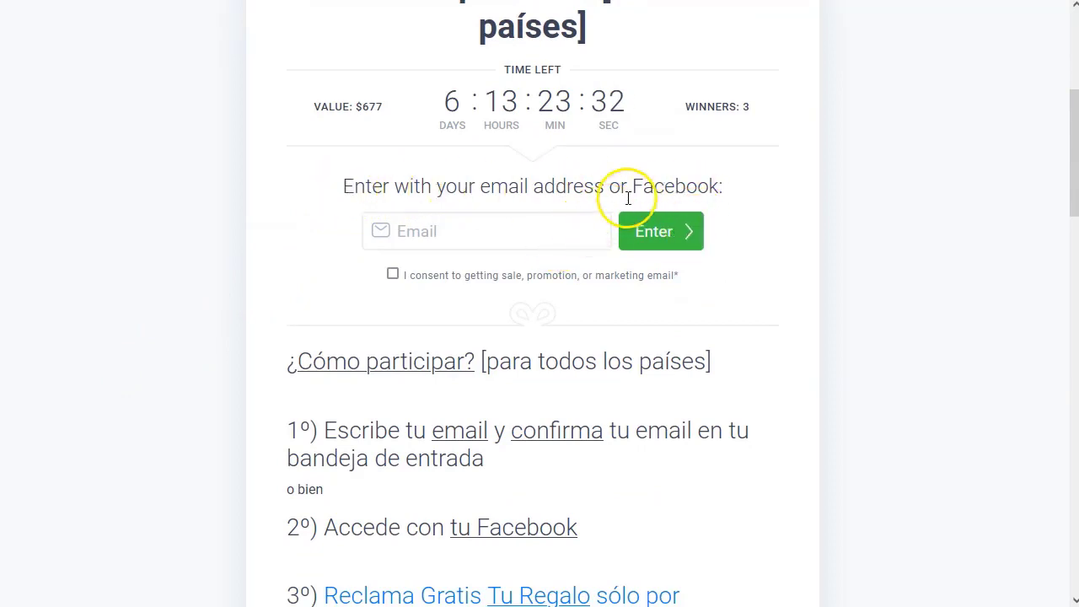
{"action": "left_click_drag", "start_coordinate": [631, 184], "coordinate": [714, 186]}
{"action": "left_click", "coordinate": [97, 331]}
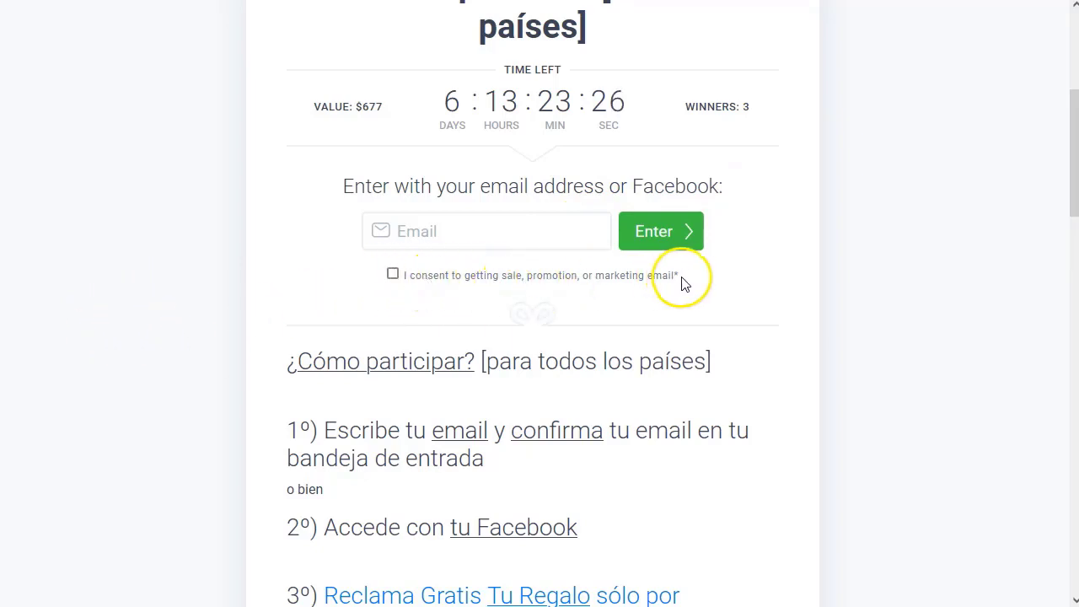
{"action": "left_click_drag", "start_coordinate": [681, 281], "coordinate": [405, 268]}
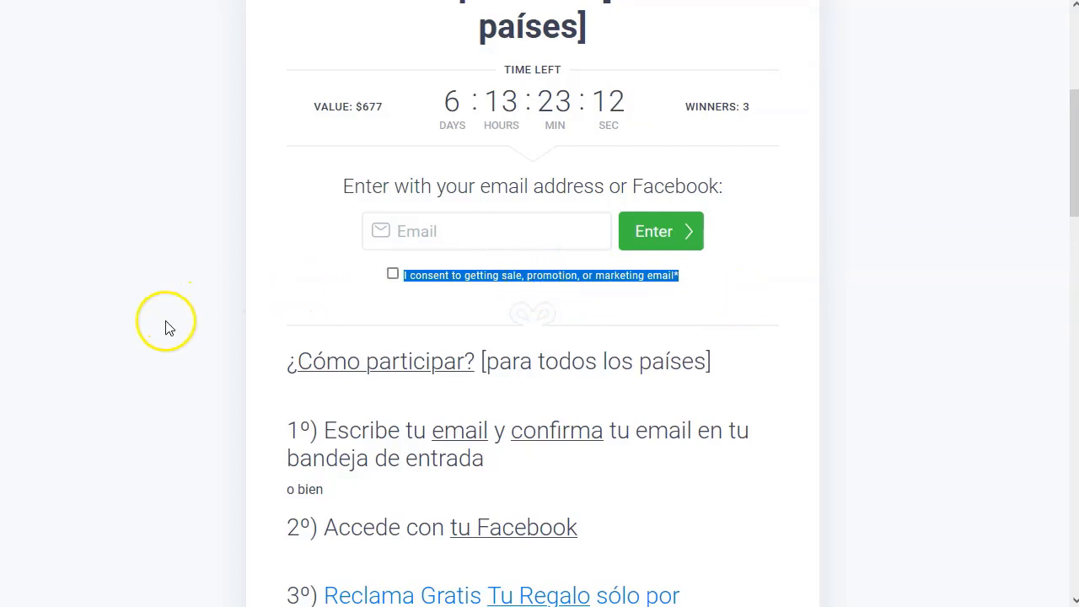
{"action": "left_click", "coordinate": [132, 359]}
{"action": "scroll", "coordinate": [135, 362], "scroll_direction": "down", "scroll_amount": 1}
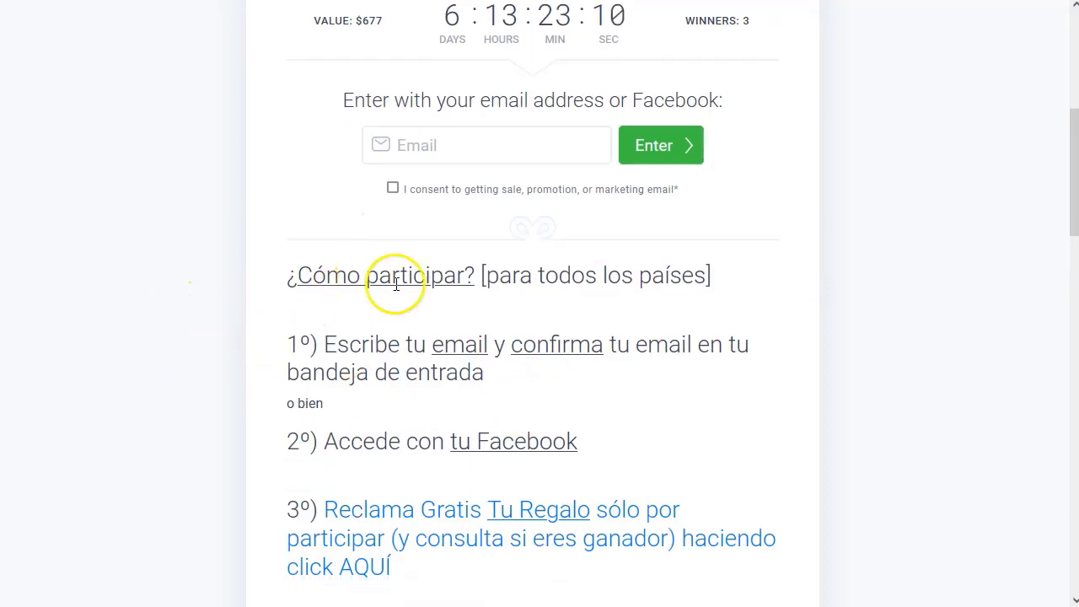
{"action": "scroll", "coordinate": [384, 283], "scroll_direction": "down", "scroll_amount": 1}
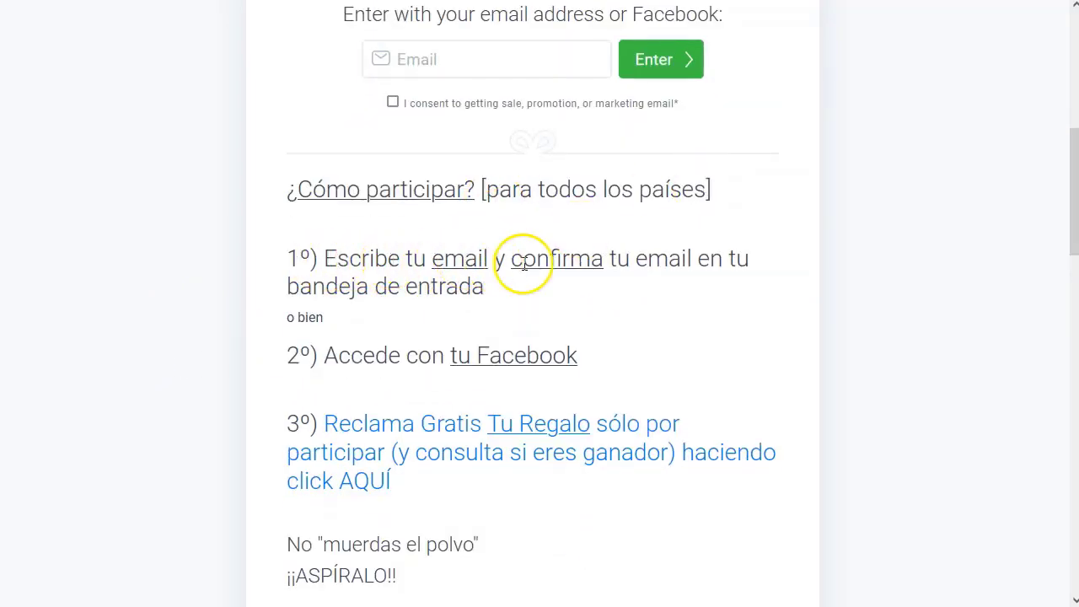
{"action": "double_click", "coordinate": [563, 259]}
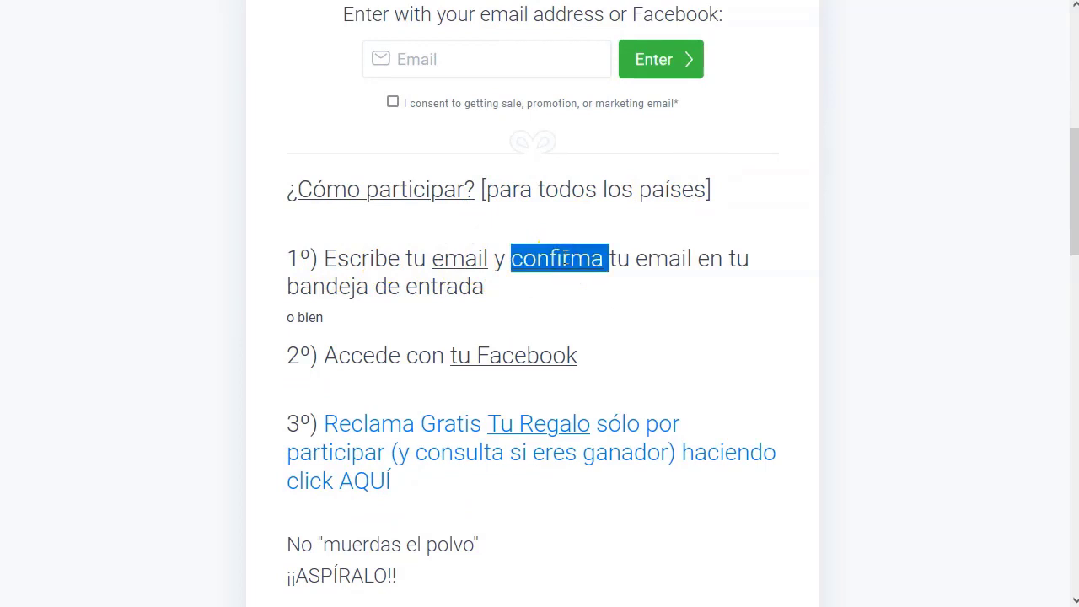
{"action": "left_click", "coordinate": [564, 259]}
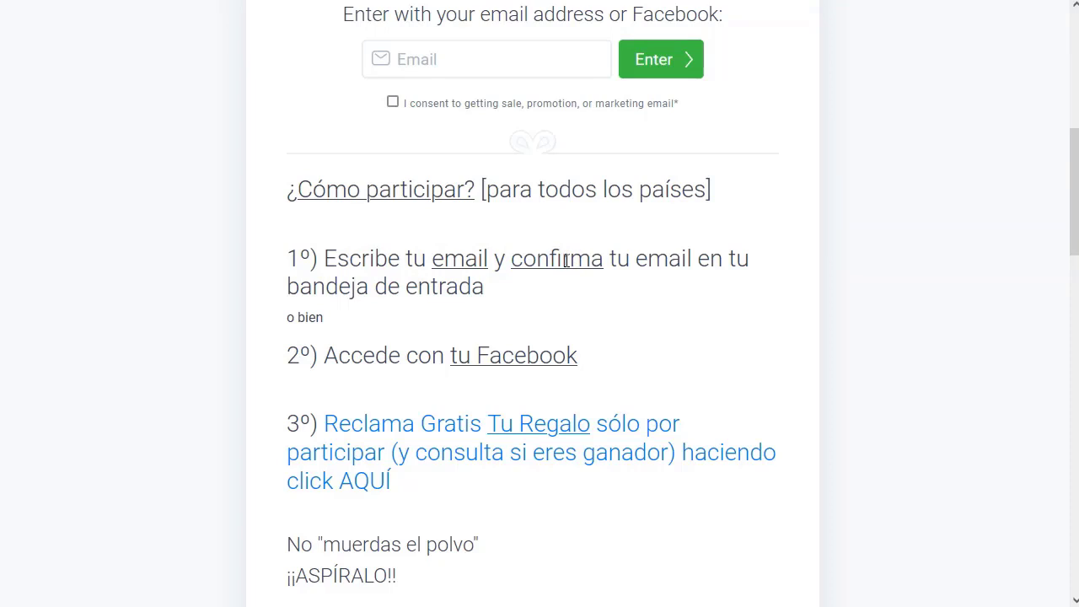
{"action": "double_click", "coordinate": [567, 261]}
{"action": "left_click", "coordinate": [566, 261]}
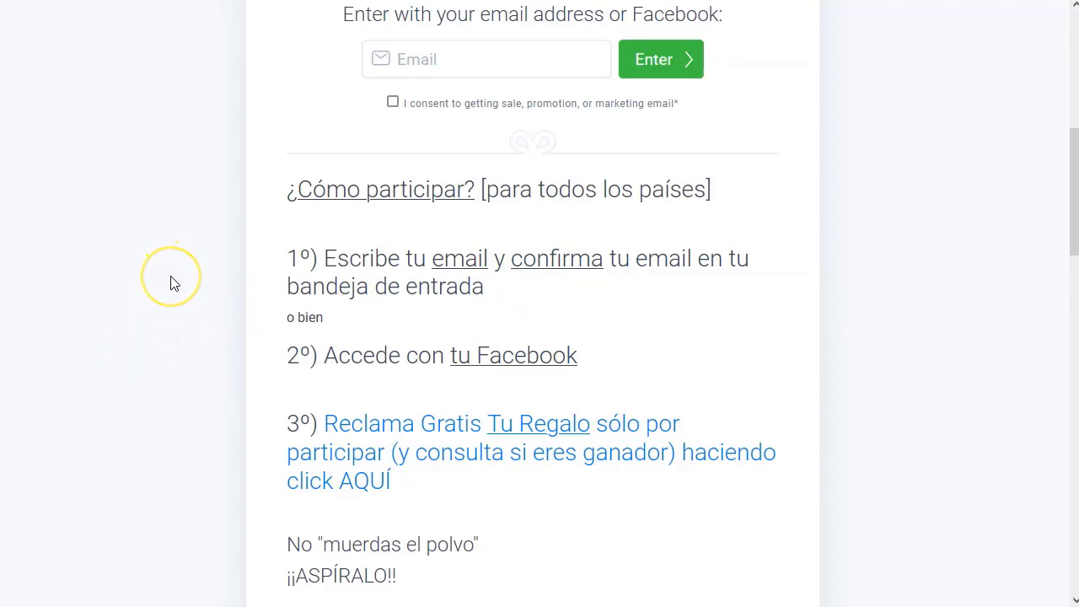
Examine the robot vacuum giveaway's Spanish entry instructions, gift claim link and prize description.
{"action": "scroll", "coordinate": [171, 283], "scroll_direction": "down", "scroll_amount": 1}
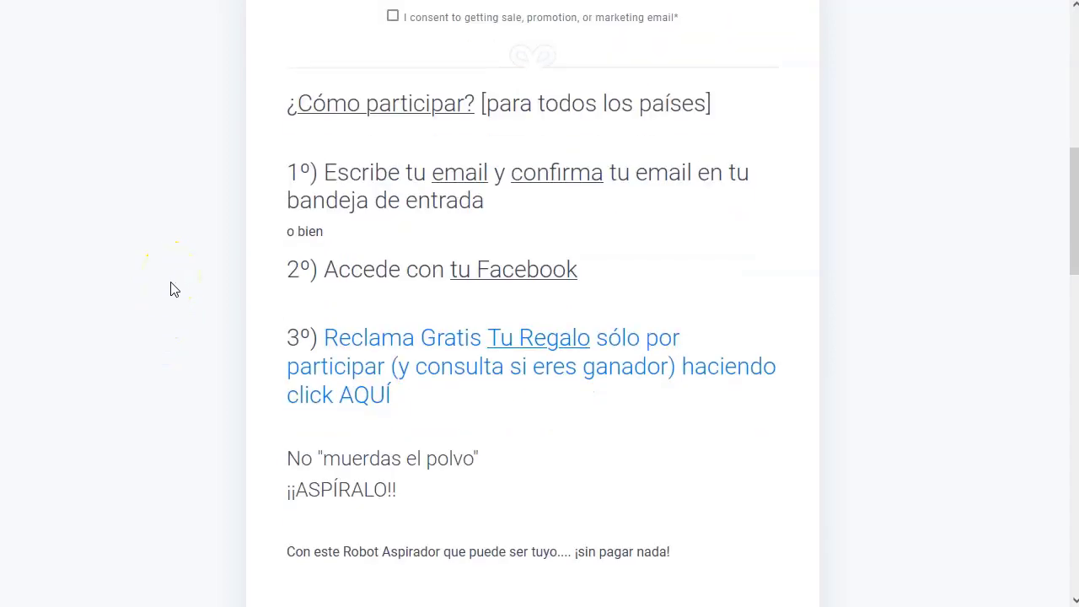
{"action": "scroll", "coordinate": [174, 290], "scroll_direction": "up", "scroll_amount": 6}
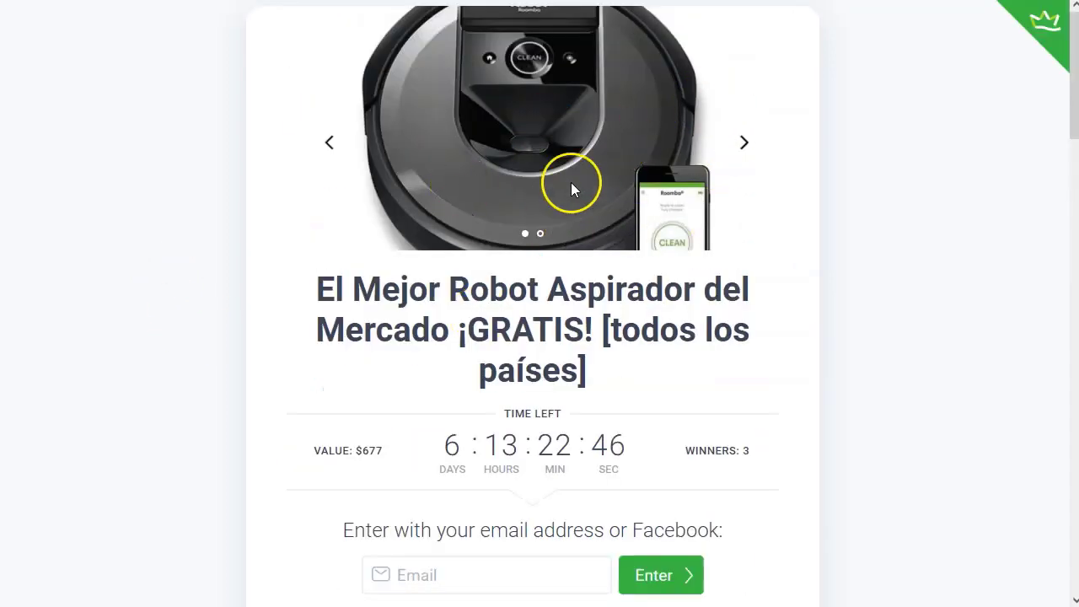
{"action": "scroll", "coordinate": [551, 195], "scroll_direction": "down", "scroll_amount": 5}
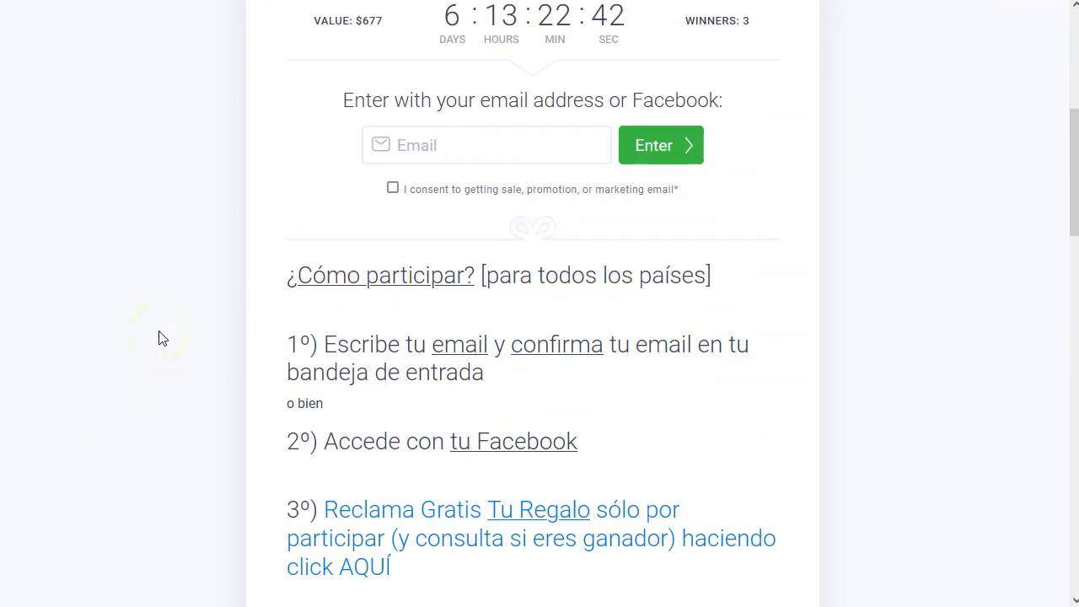
{"action": "scroll", "coordinate": [162, 338], "scroll_direction": "down", "scroll_amount": 2}
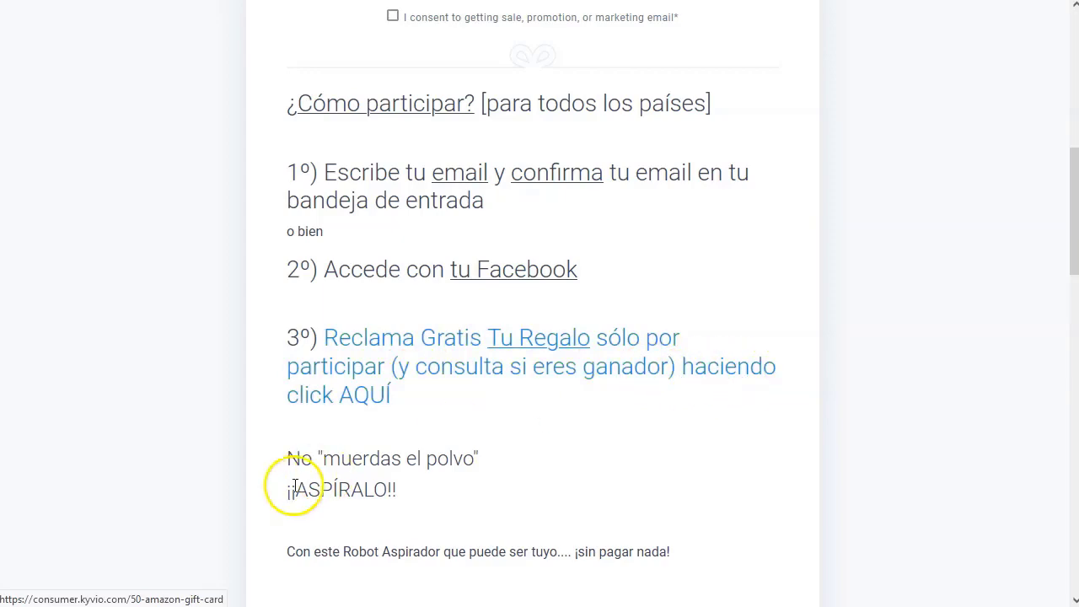
{"action": "scroll", "coordinate": [234, 417], "scroll_direction": "down", "scroll_amount": 2}
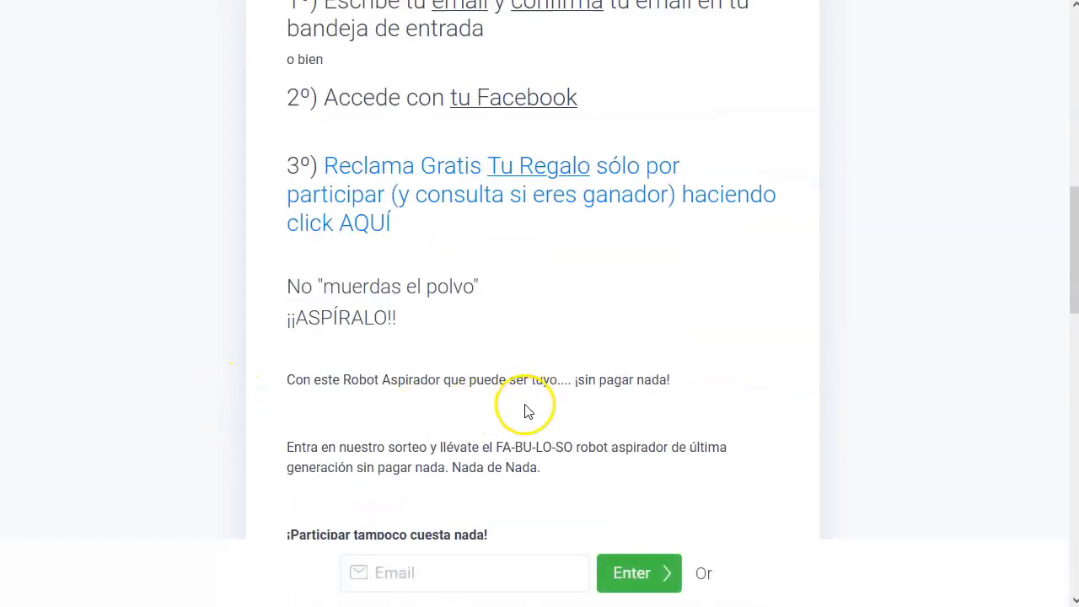
{"action": "scroll", "coordinate": [211, 426], "scroll_direction": "down", "scroll_amount": 3}
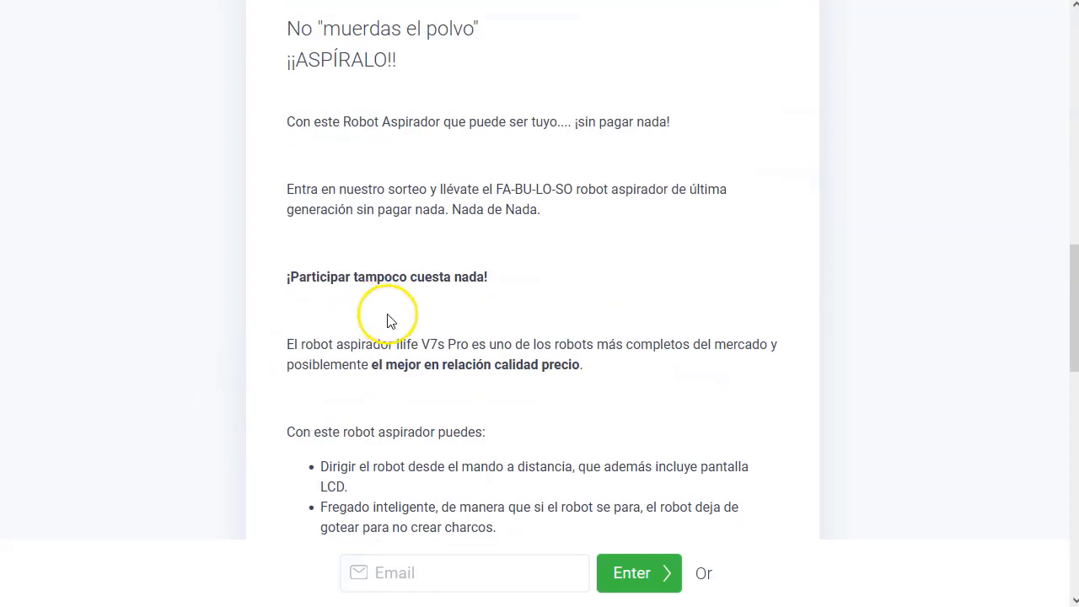
{"action": "scroll", "coordinate": [385, 319], "scroll_direction": "down", "scroll_amount": 3}
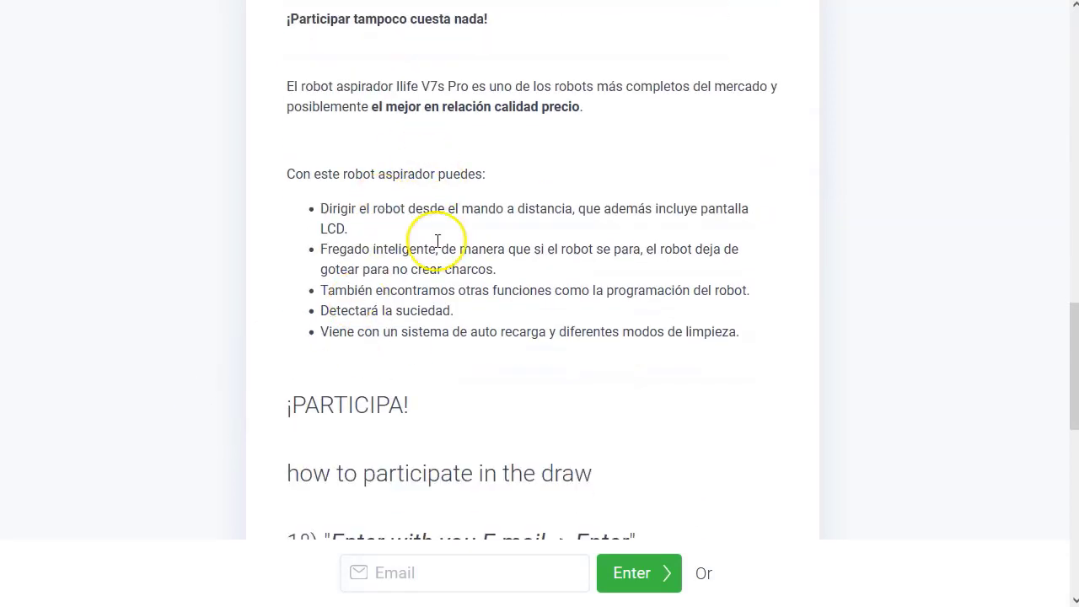
Read the English "how to participate in the draw" instructions, covering email entry, "Continue as ..." and the free gift claim.
{"action": "scroll", "coordinate": [404, 242], "scroll_direction": "down", "scroll_amount": 3}
{"action": "left_click_drag", "start_coordinate": [287, 222], "coordinate": [600, 223]}
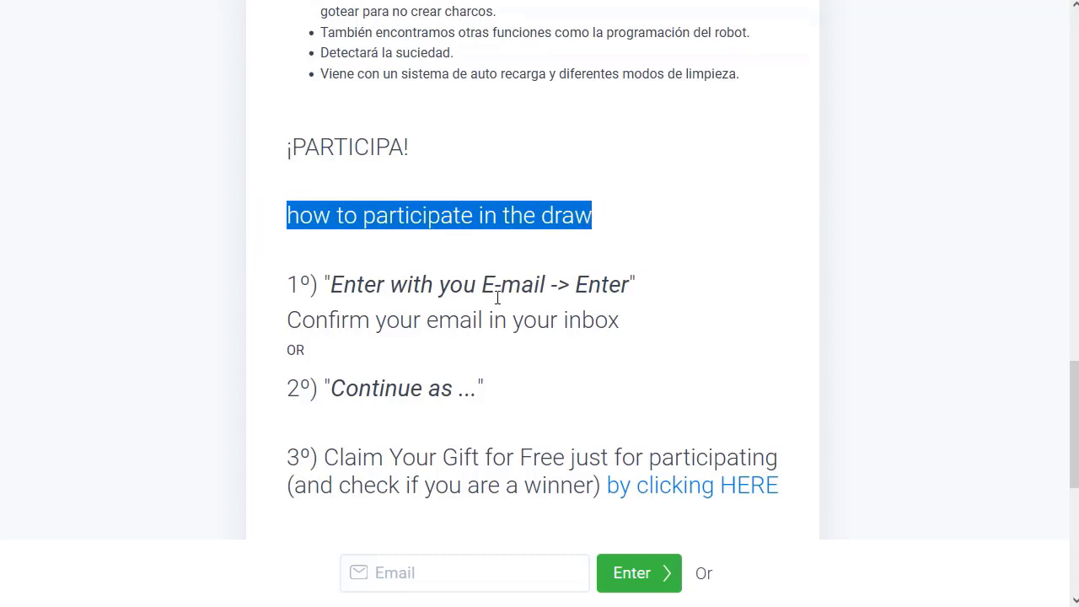
{"action": "left_click", "coordinate": [526, 217]}
{"action": "left_click_drag", "start_coordinate": [331, 284], "coordinate": [620, 285]}
{"action": "left_click_drag", "start_coordinate": [329, 321], "coordinate": [567, 307]}
{"action": "left_click", "coordinate": [532, 359]}
{"action": "left_click", "coordinate": [381, 387]}
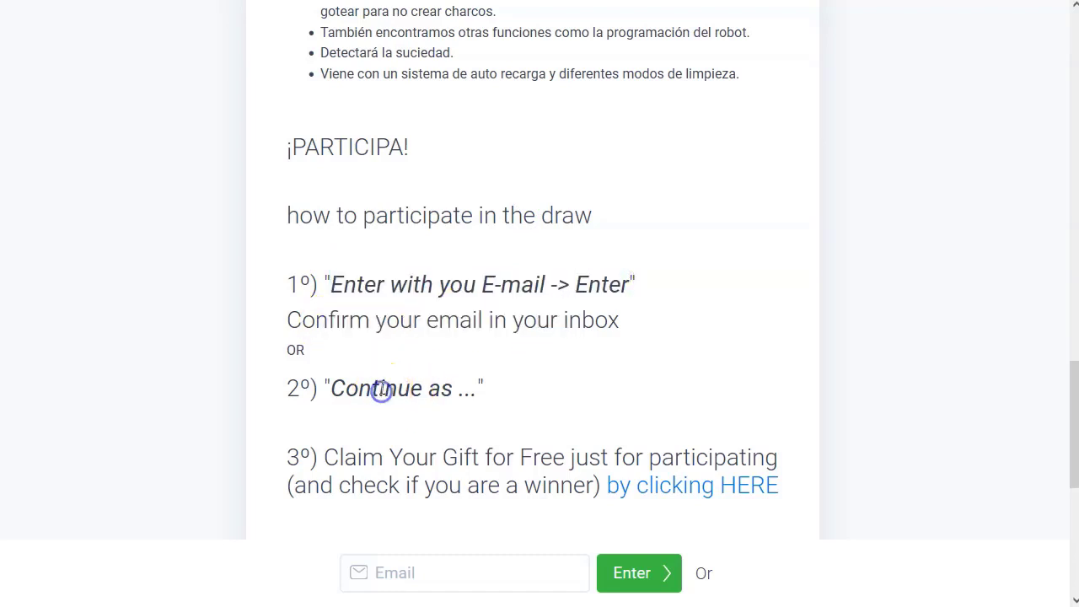
{"action": "scroll", "coordinate": [380, 393], "scroll_direction": "down", "scroll_amount": 1}
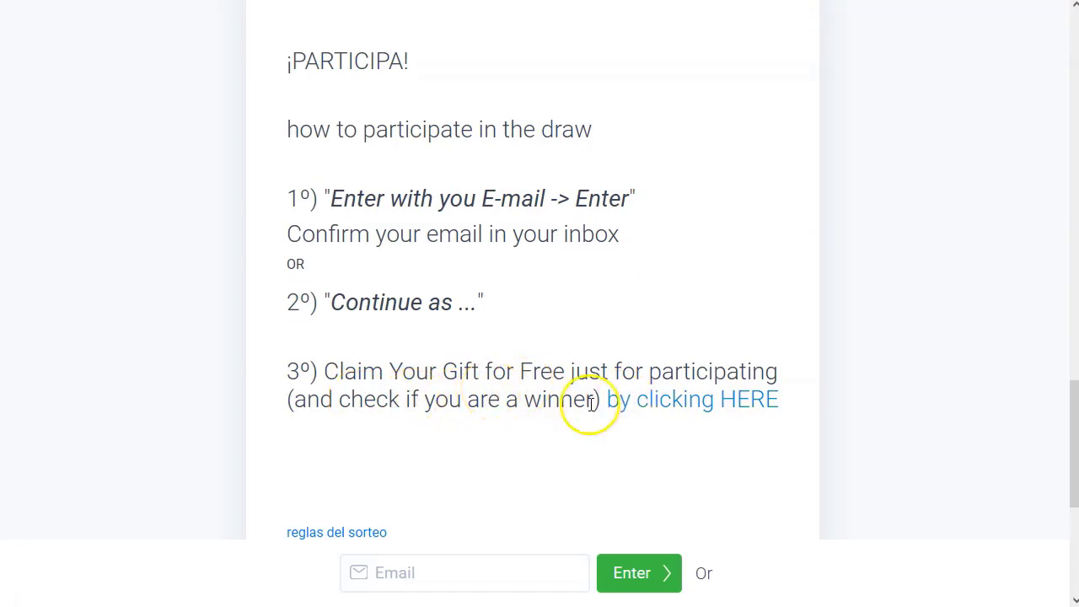
Open the English gift claim link, examine the $50 Amazon gift card entry page and return to the giveaway.
{"action": "left_click", "coordinate": [730, 408]}
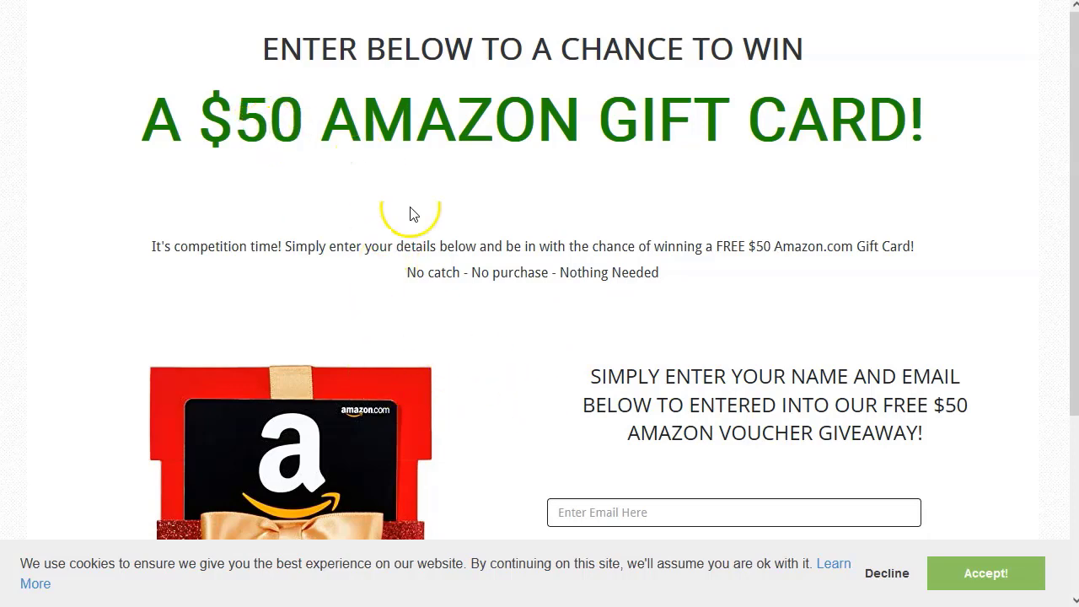
{"action": "scroll", "coordinate": [428, 219], "scroll_direction": "down", "scroll_amount": 3}
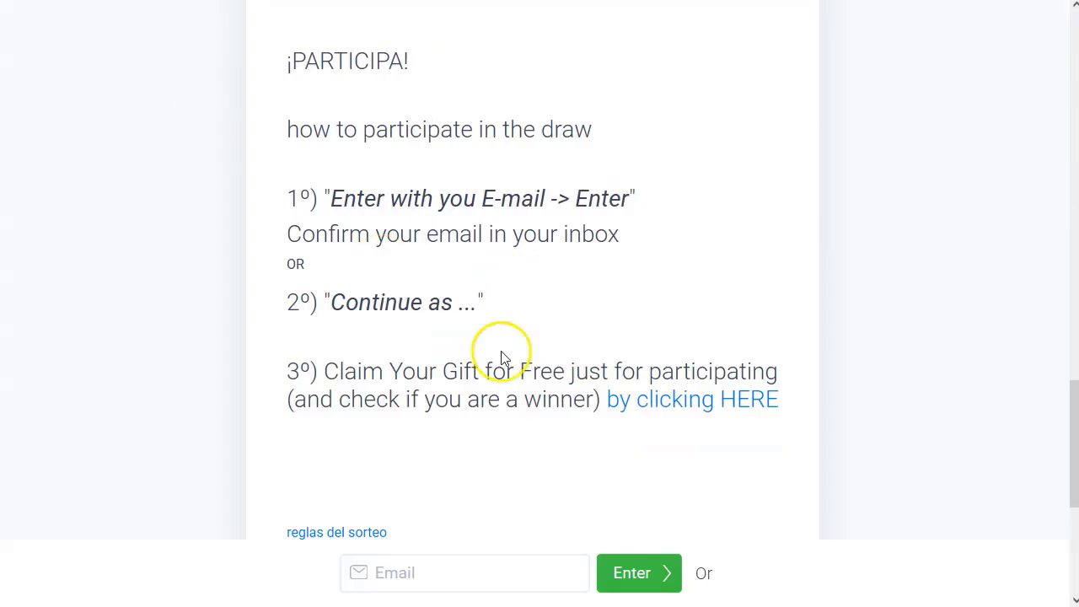
{"action": "scroll", "coordinate": [499, 398], "scroll_direction": "down", "scroll_amount": 1}
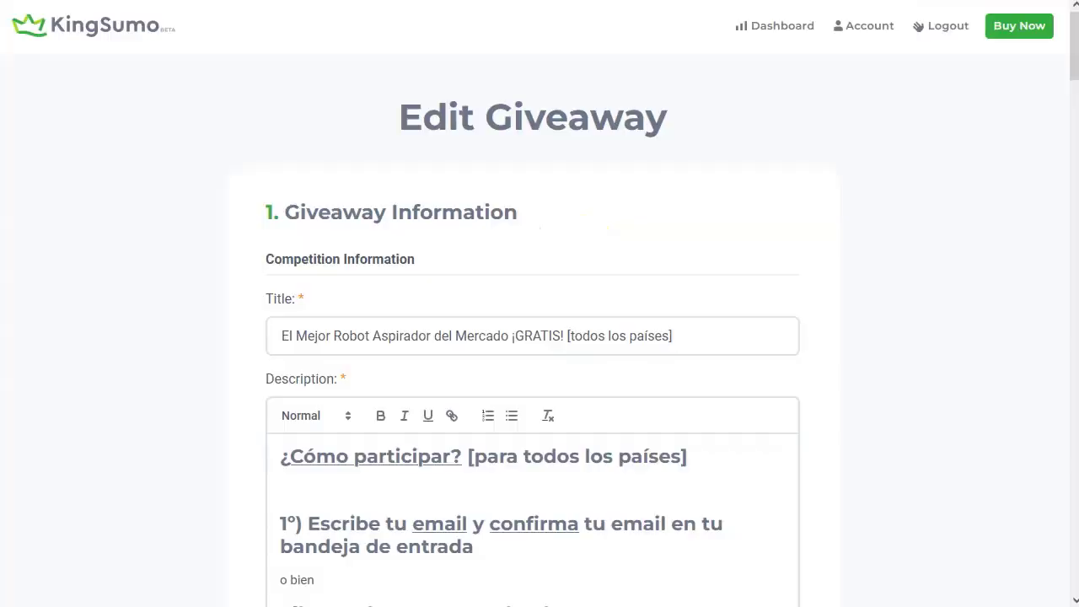
Examine the robot vacuum giveaway's edit form, including description, dates, winners, organizer, sharing platforms and default share text.
{"action": "scroll", "coordinate": [202, 447], "scroll_direction": "down", "scroll_amount": 15}
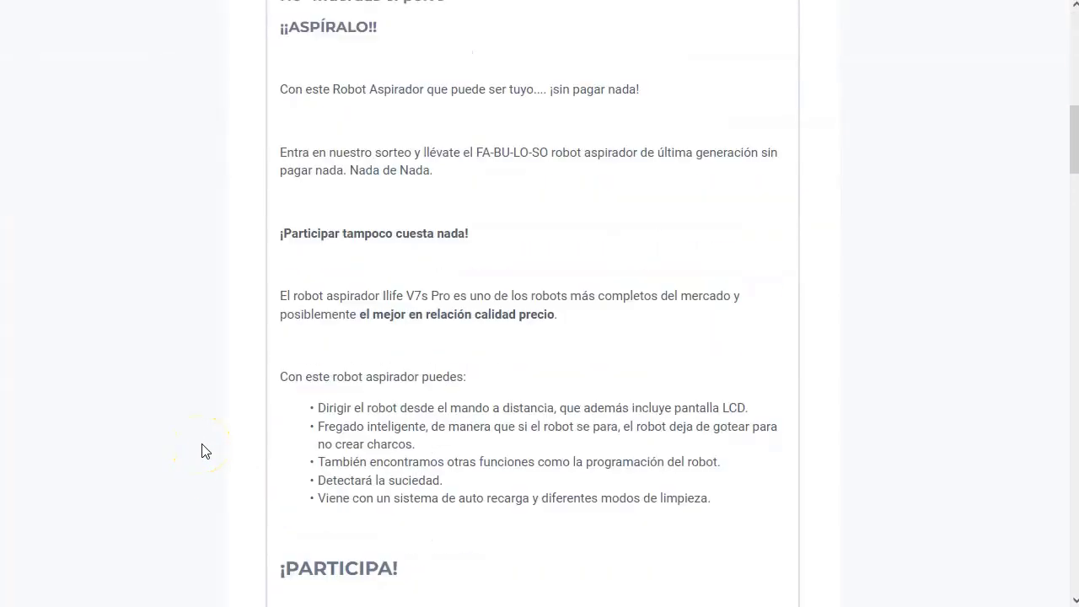
{"action": "scroll", "coordinate": [187, 444], "scroll_direction": "down", "scroll_amount": 10}
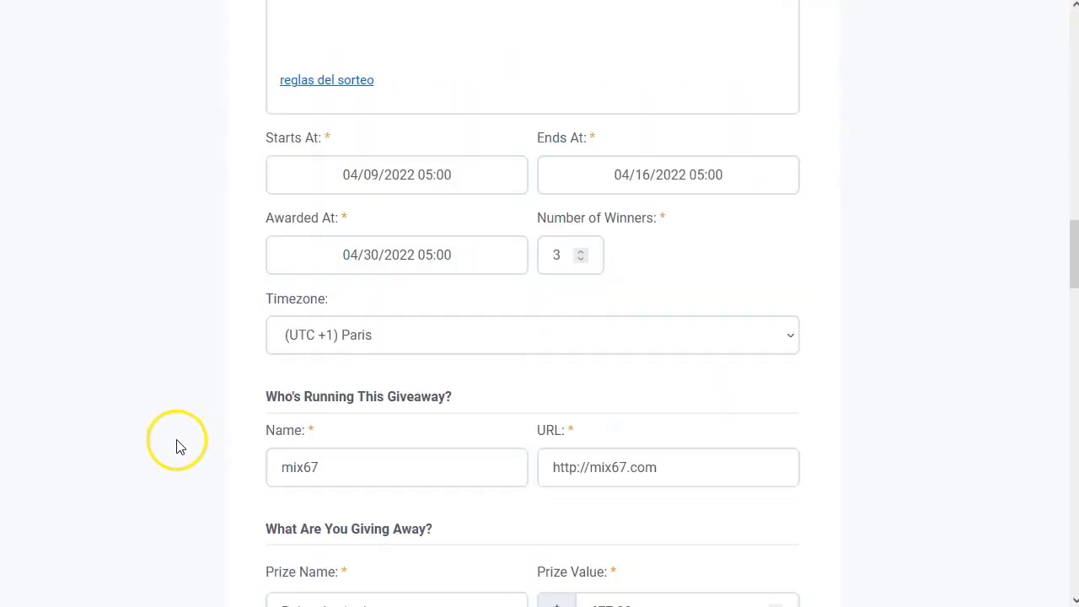
{"action": "scroll", "coordinate": [172, 436], "scroll_direction": "down", "scroll_amount": 5}
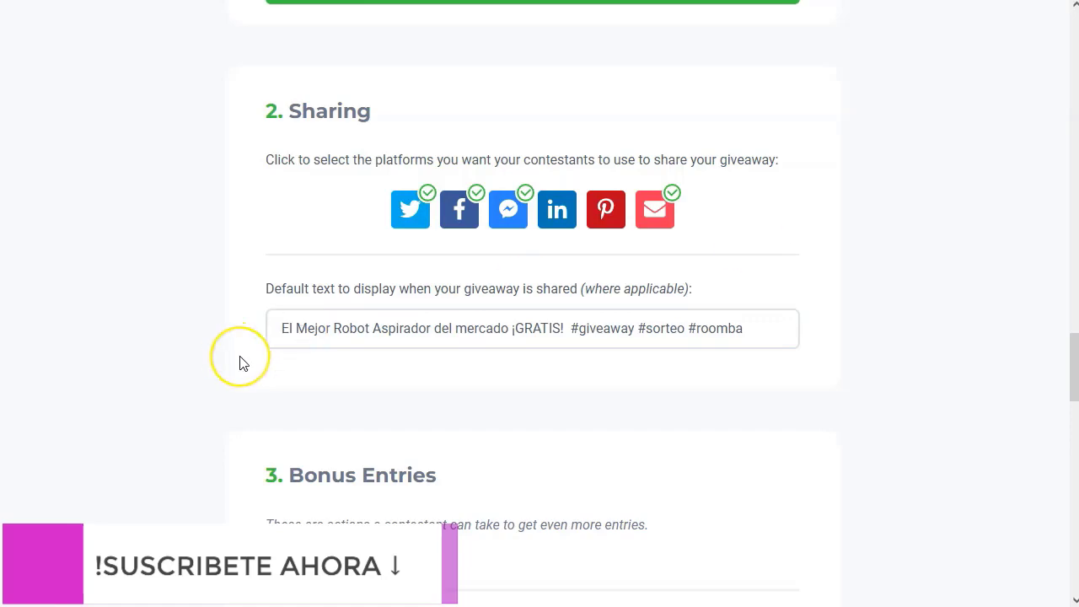
{"action": "scroll", "coordinate": [241, 363], "scroll_direction": "up", "scroll_amount": 15}
{"action": "scroll", "coordinate": [241, 362], "scroll_direction": "up", "scroll_amount": 5}
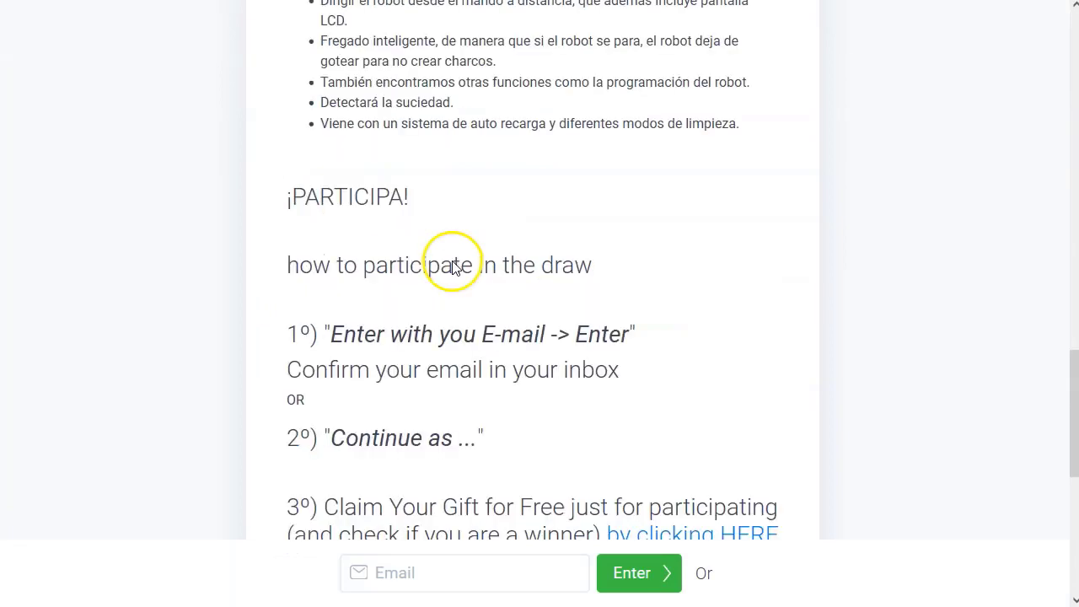
Return to the public robot vacuum giveaway's title and prize details, and view the ended $250 Sephora gift card giveaway page.
{"action": "scroll", "coordinate": [452, 266], "scroll_direction": "up", "scroll_amount": 10}
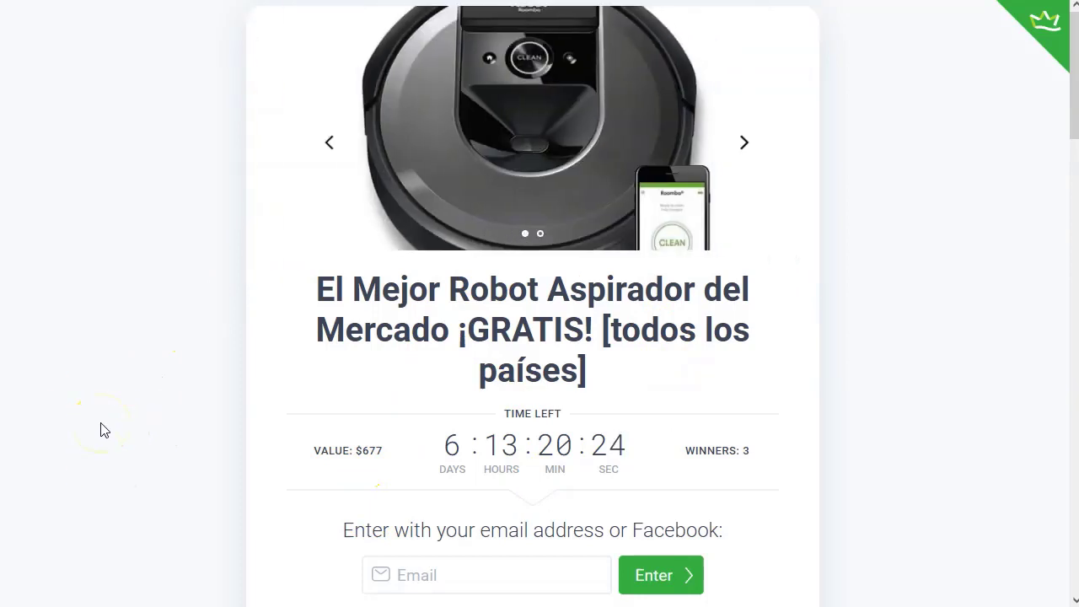
{"action": "left_click", "coordinate": [101, 376]}
{"action": "left_click", "coordinate": [111, 366]}
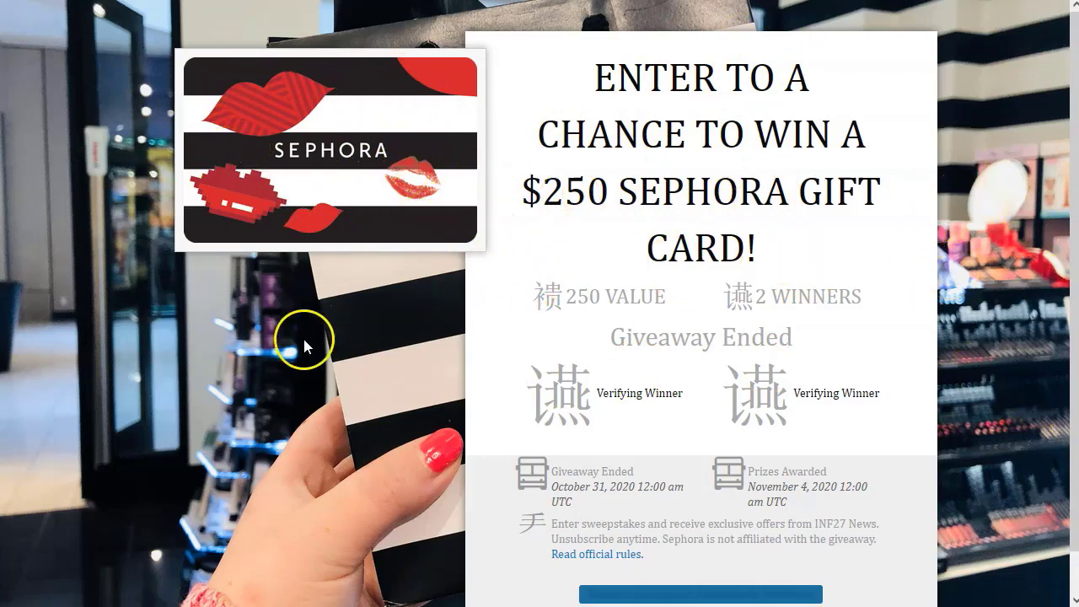
{"action": "scroll", "coordinate": [227, 345], "scroll_direction": "down", "scroll_amount": 1}
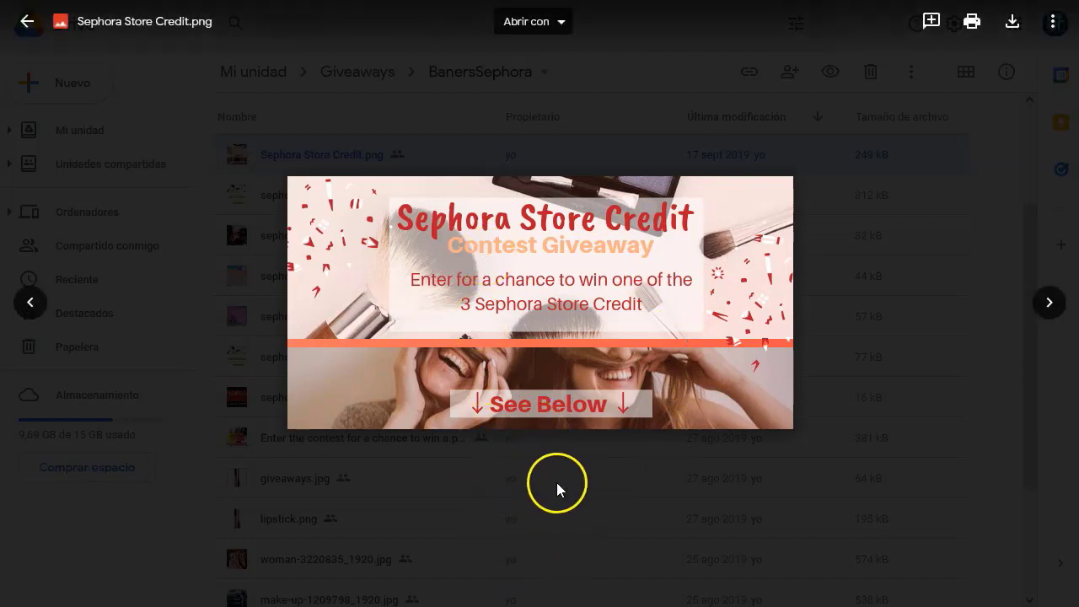
Look through the Sephora contest banners and gift card images in the BanersSephora folder in Google Drive.
{"action": "left_click", "coordinate": [1050, 306]}
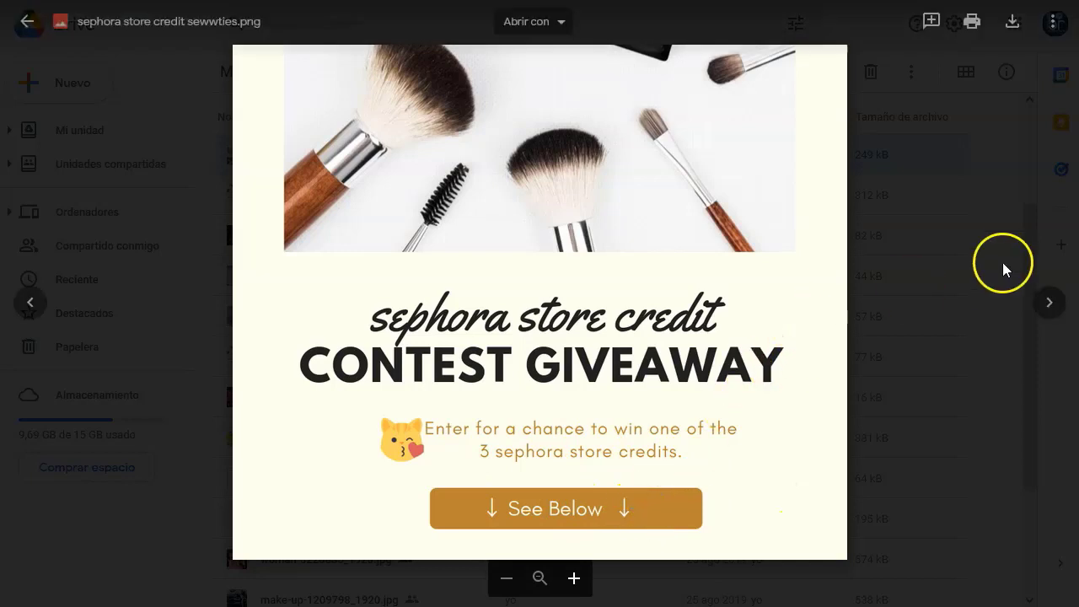
{"action": "left_click", "coordinate": [1049, 300]}
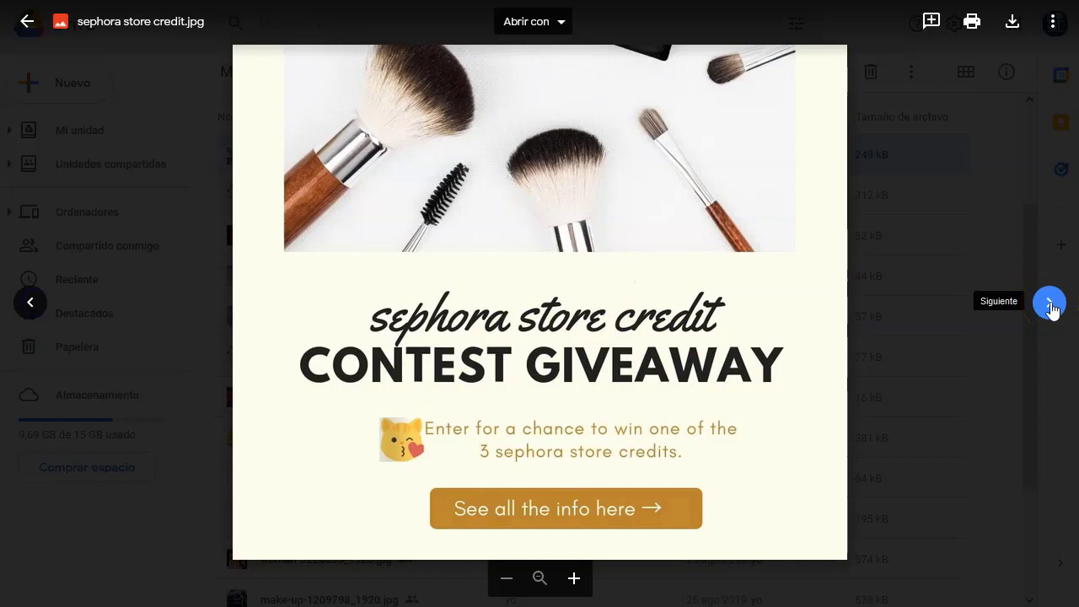
{"action": "left_click", "coordinate": [1049, 303]}
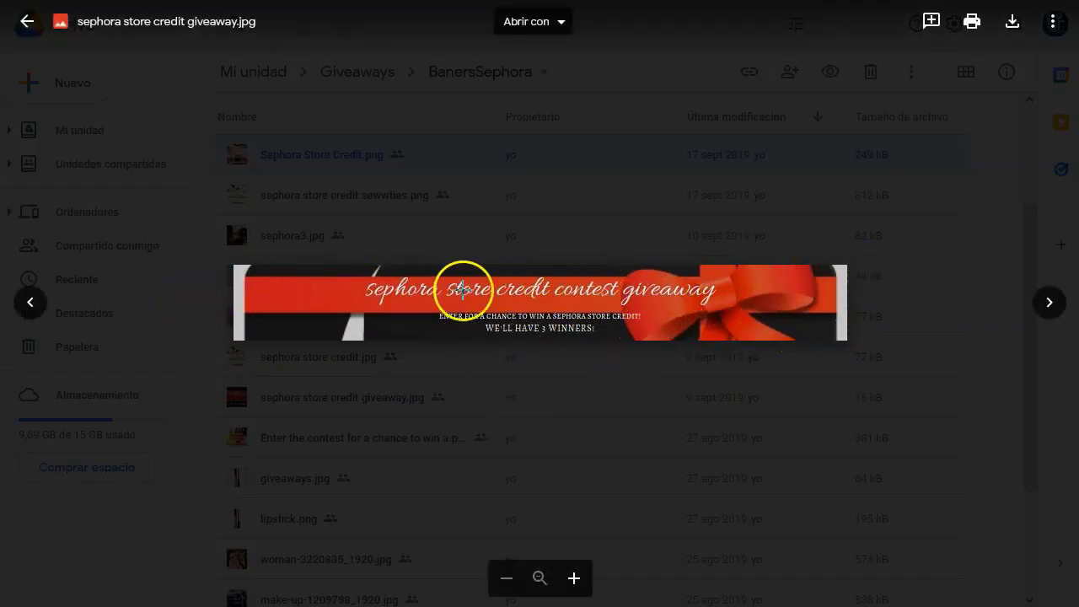
{"action": "left_click", "coordinate": [1049, 303]}
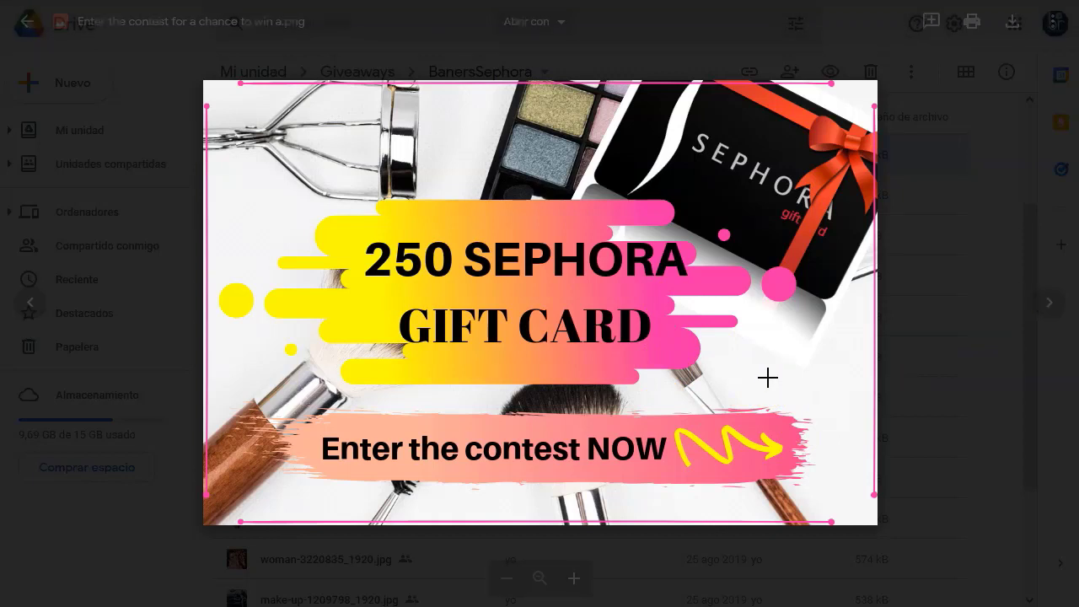
{"action": "left_click", "coordinate": [1050, 308]}
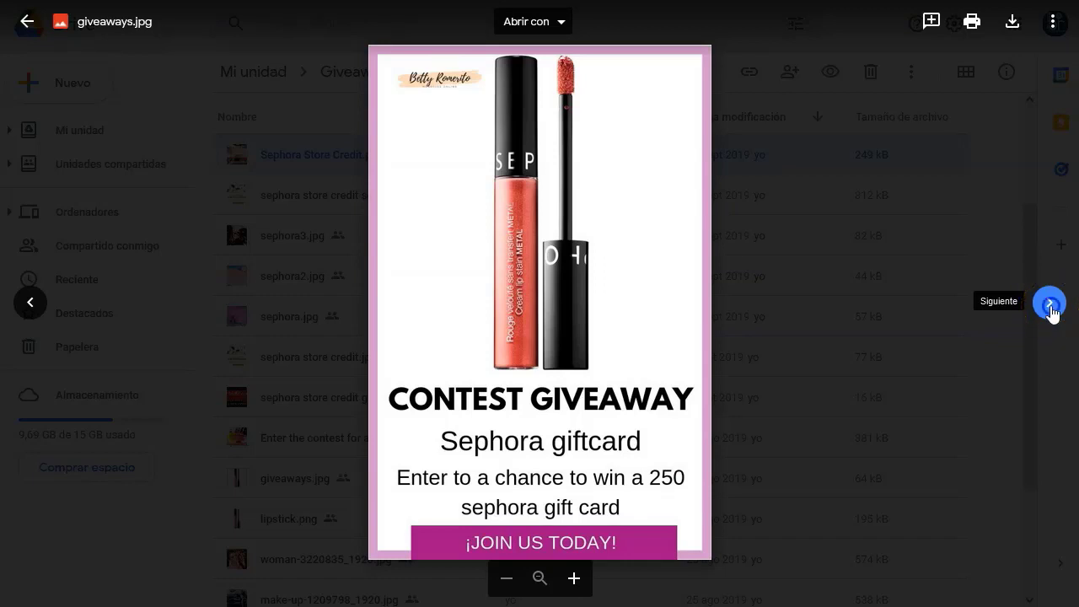
{"action": "left_click", "coordinate": [1051, 309]}
{"action": "left_click", "coordinate": [1050, 308]}
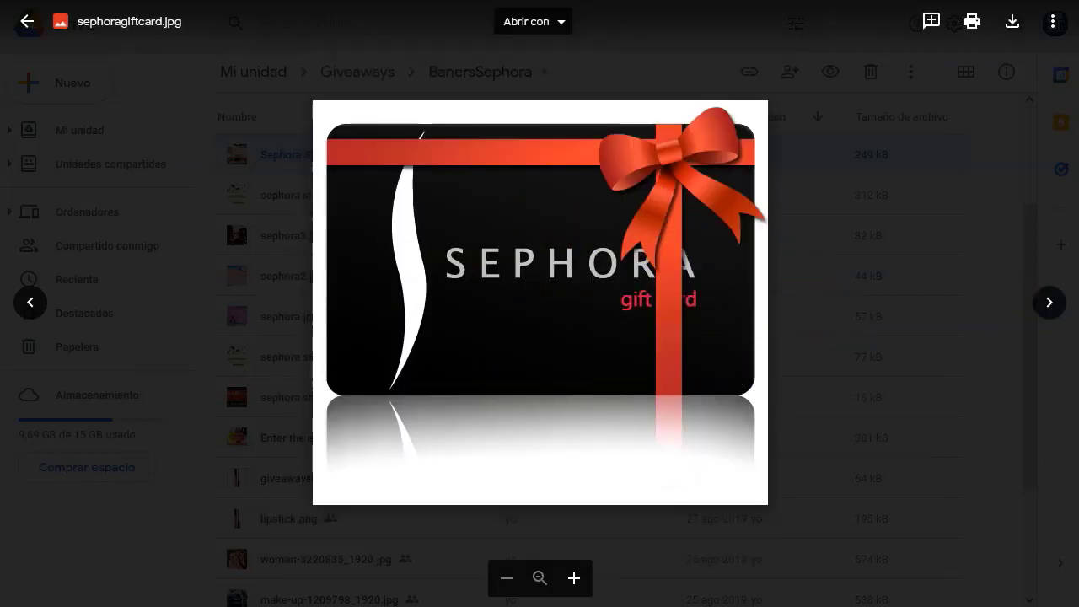
{"action": "left_click", "coordinate": [1050, 301]}
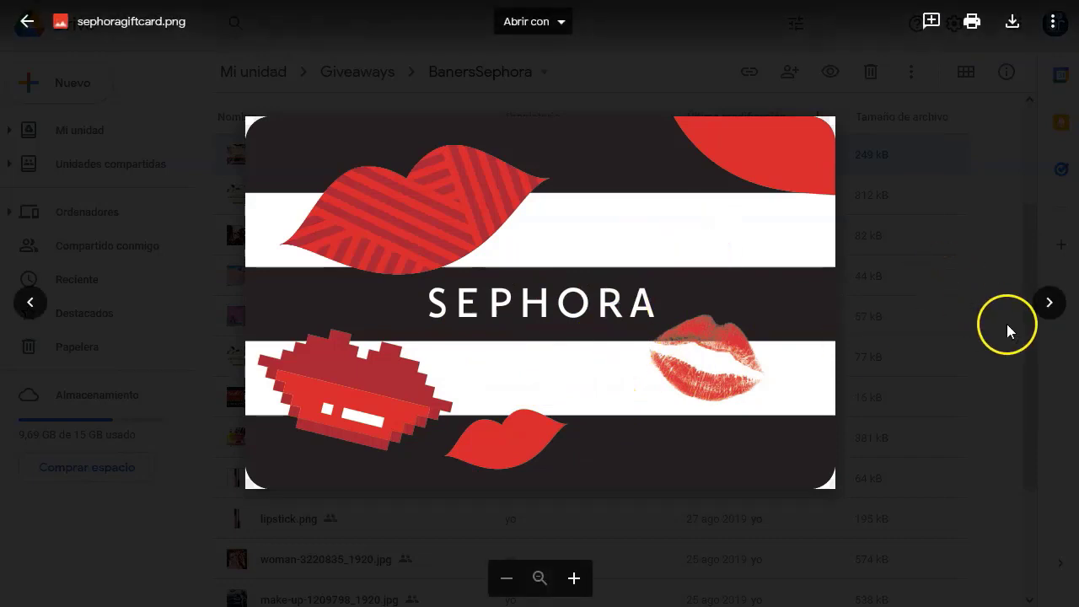
{"action": "left_click", "coordinate": [1050, 303]}
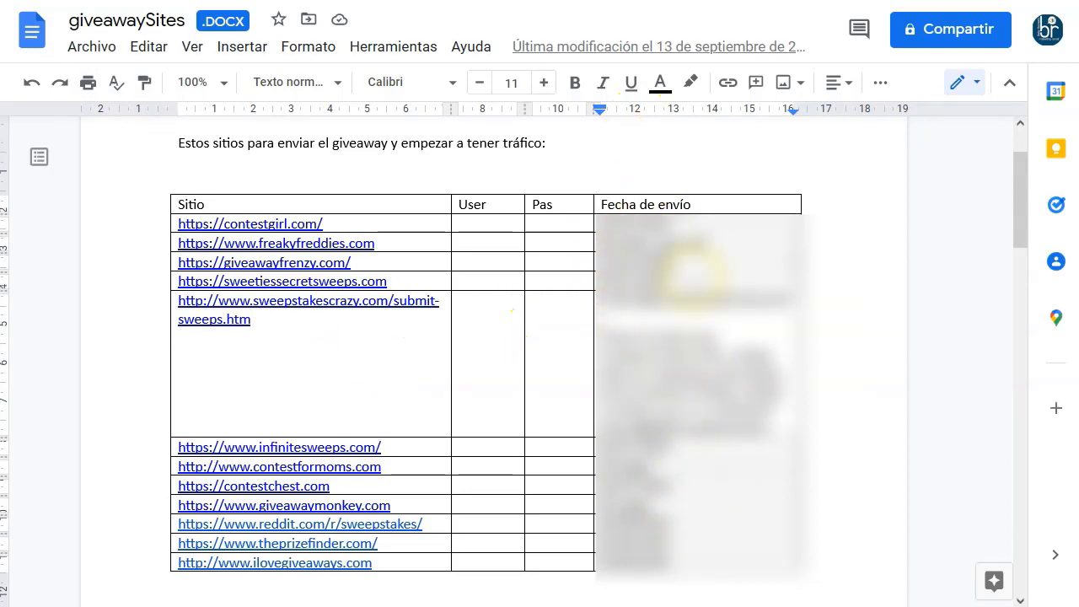
Open the contestgirl.com site from the table of submission sites in the giveawaySites document.
{"action": "left_click", "coordinate": [240, 222]}
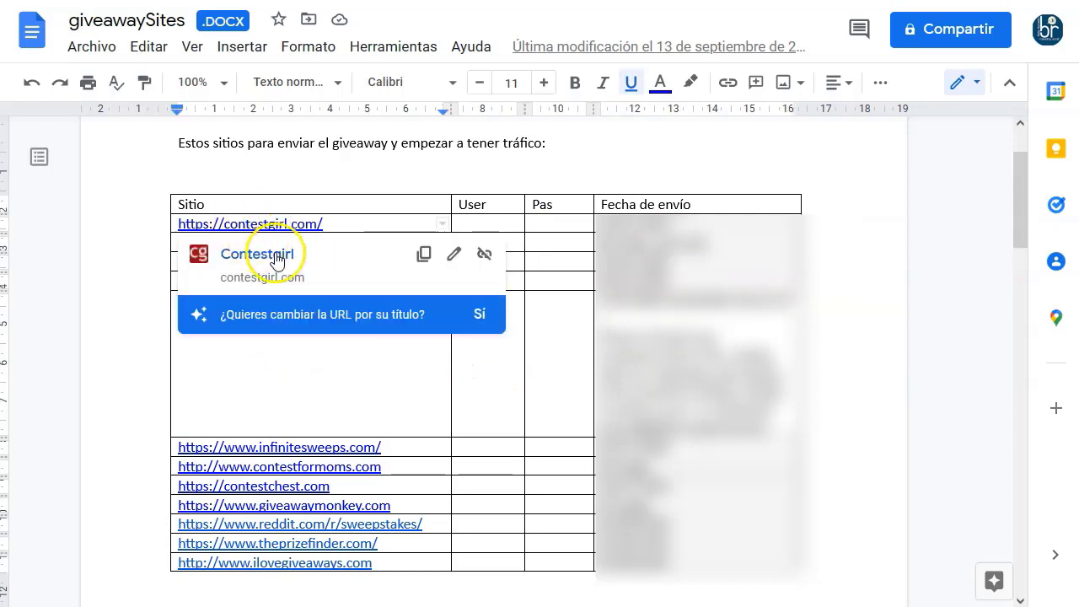
{"action": "left_click", "coordinate": [276, 254]}
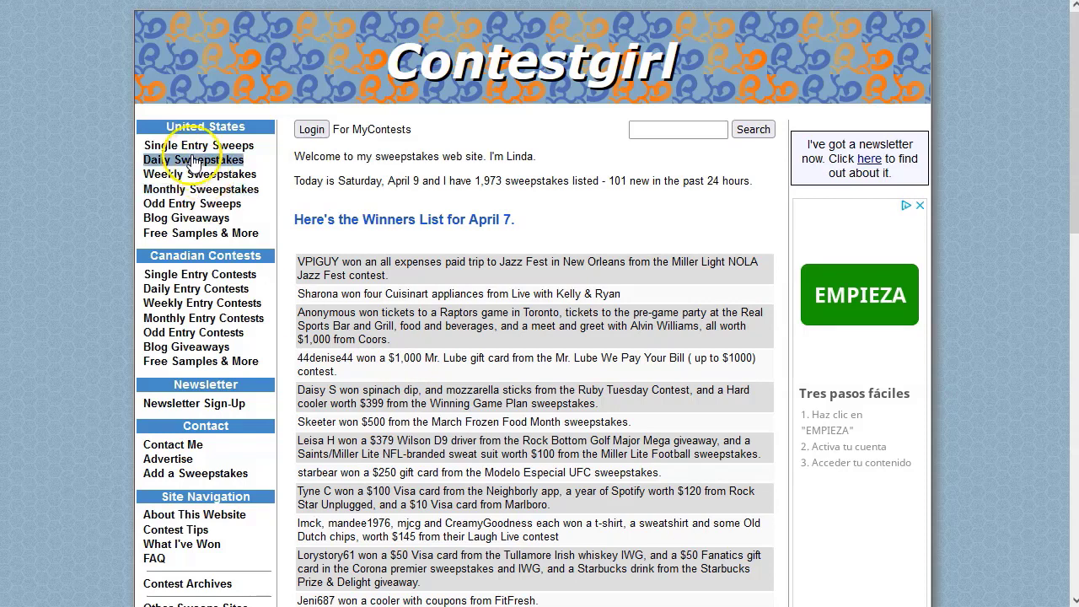
{"action": "key", "text": "ctrl+l"}
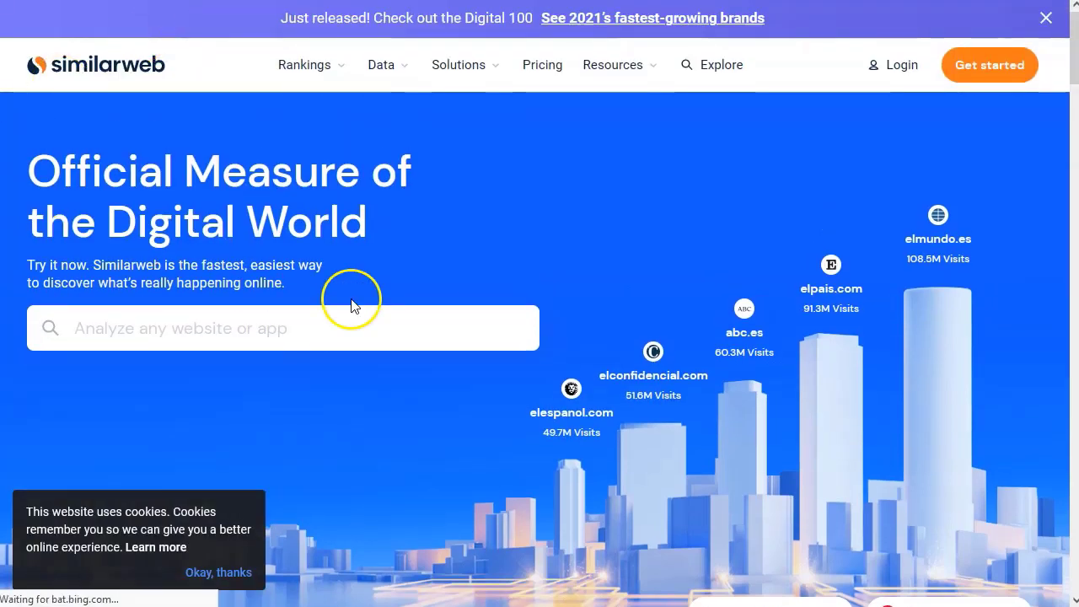
{"action": "left_click", "coordinate": [356, 316]}
{"action": "type", "text": "https://www.contestgirl.com/"}
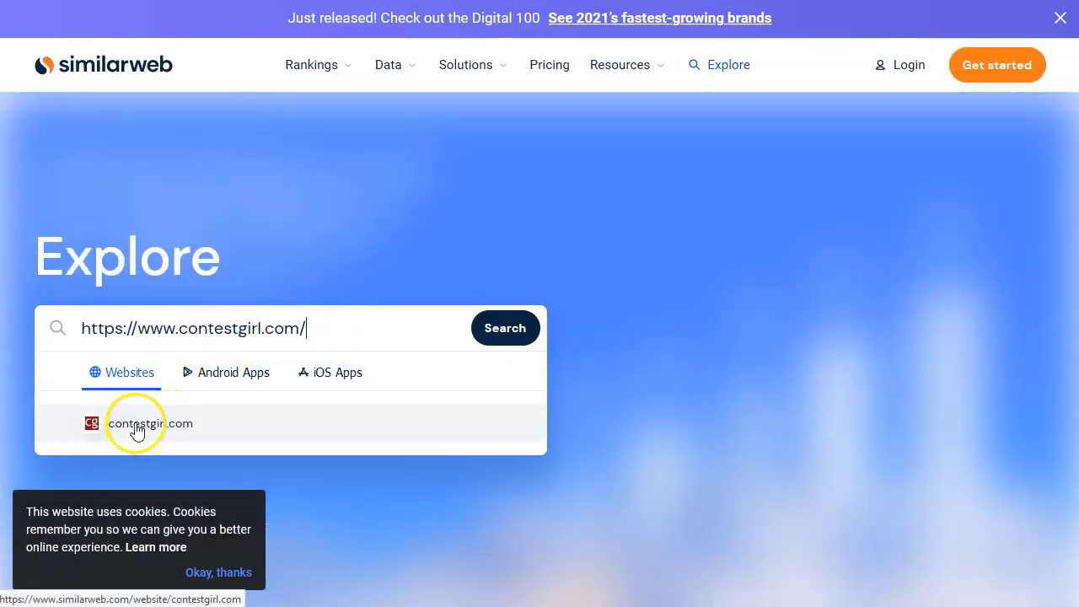
{"action": "left_click", "coordinate": [138, 428]}
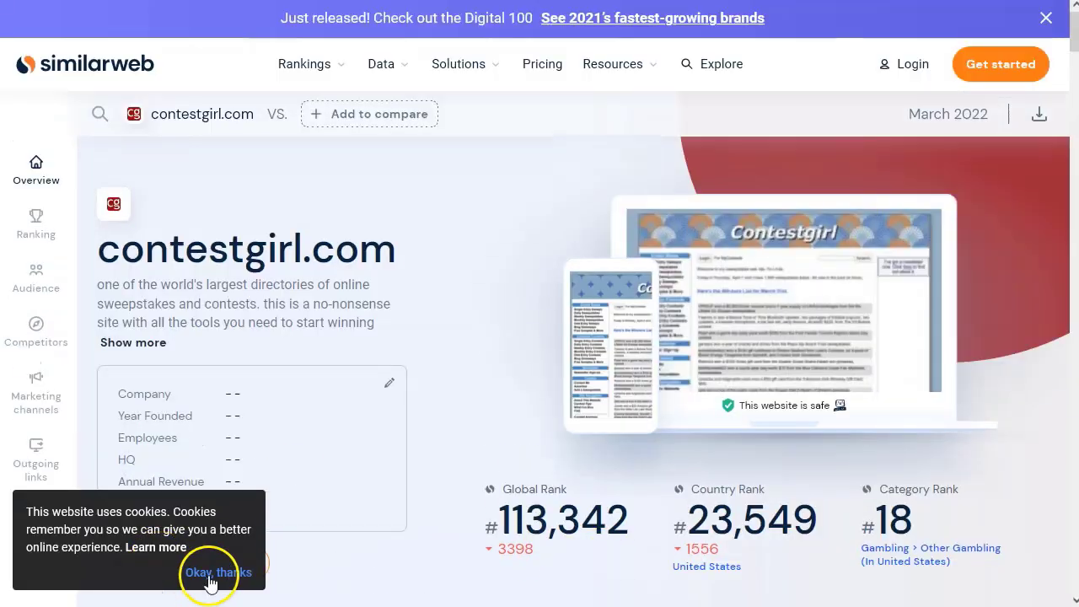
{"action": "left_click", "coordinate": [216, 576]}
Examine contestgirl.com's global, country and category ranks along with its visit and engagement figures.
{"action": "scroll", "coordinate": [421, 337], "scroll_direction": "down", "scroll_amount": 3}
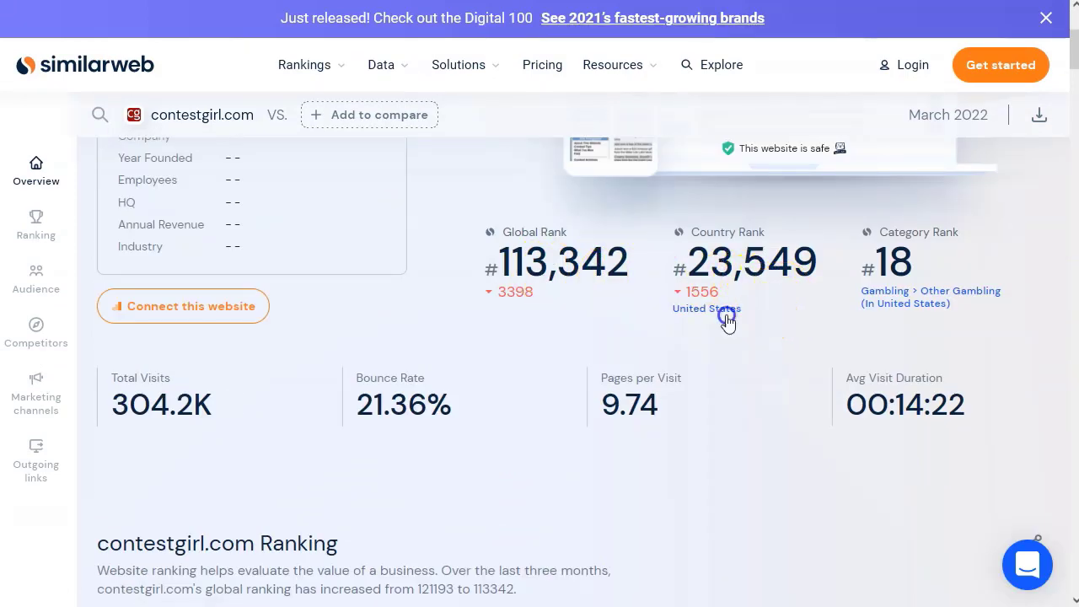
{"action": "left_click_drag", "start_coordinate": [681, 328], "coordinate": [934, 312]}
{"action": "left_click", "coordinate": [941, 330]}
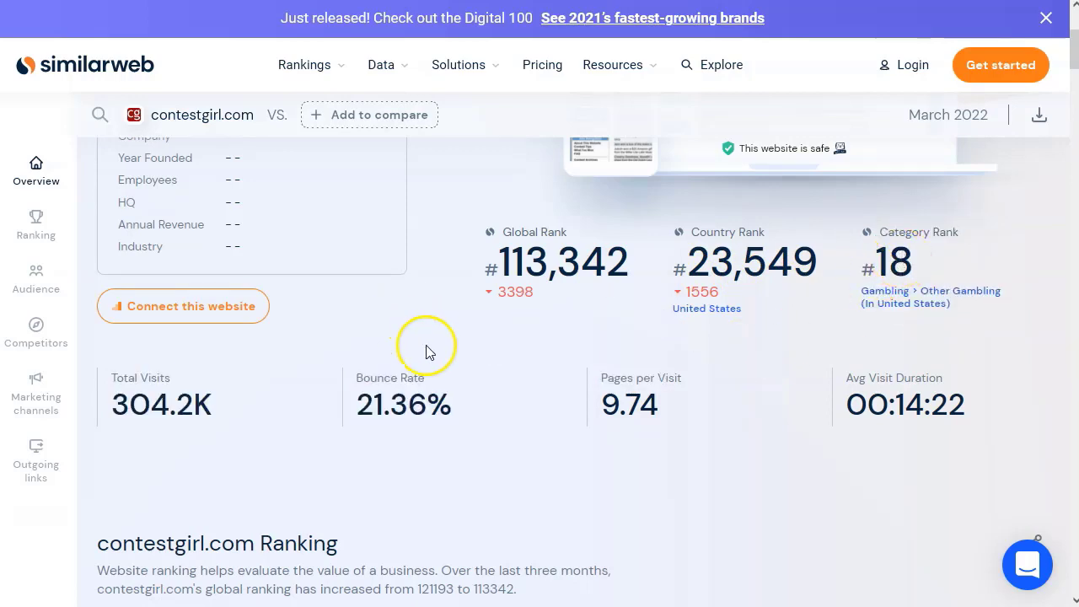
Examine contestgirl.com's three-month ranking trend, total visits and traffic share by country in Similarweb.
{"action": "scroll", "coordinate": [426, 347], "scroll_direction": "down", "scroll_amount": 6}
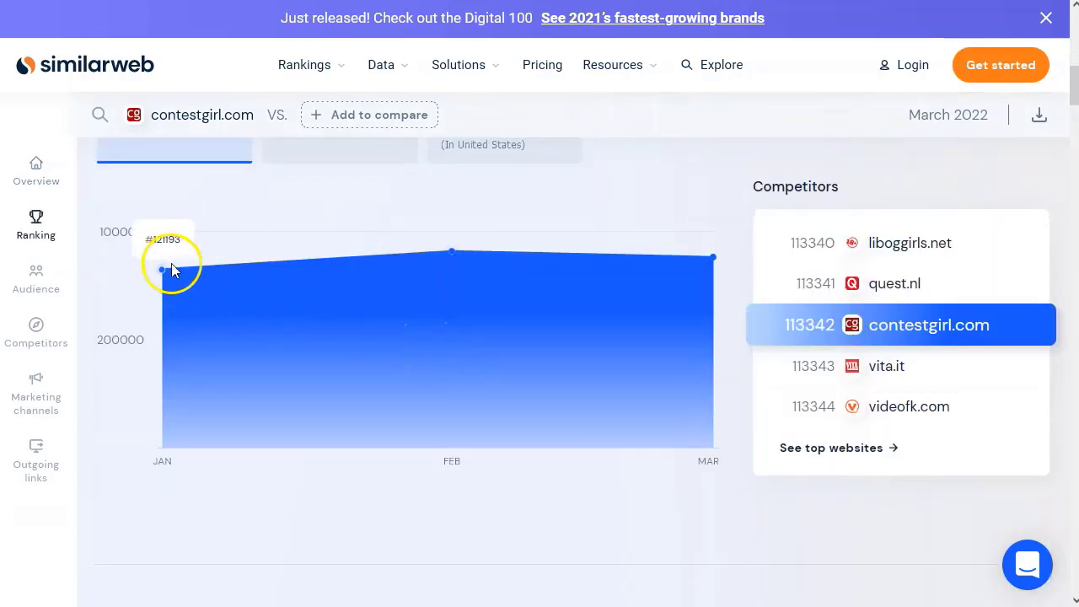
{"action": "mouse_move", "coordinate": [443, 255]}
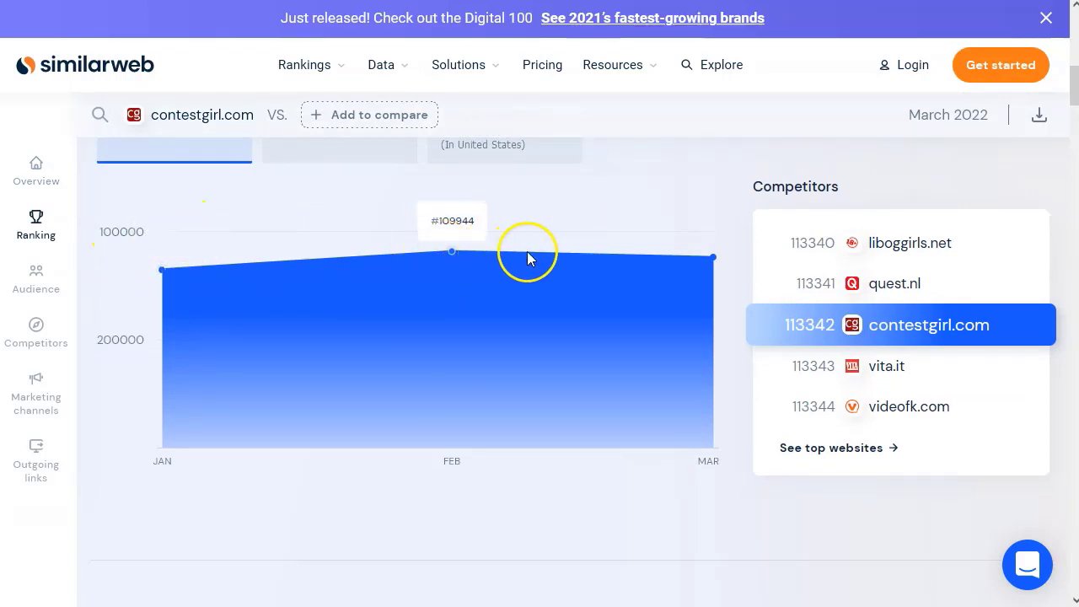
{"action": "mouse_move", "coordinate": [697, 266]}
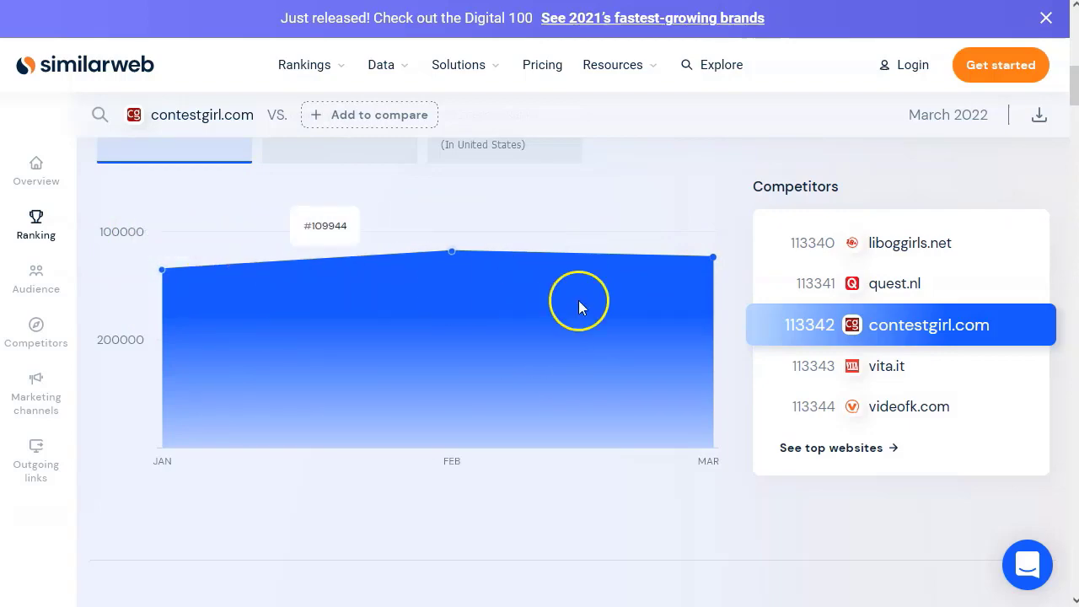
{"action": "scroll", "coordinate": [647, 313], "scroll_direction": "down", "scroll_amount": 1}
{"action": "scroll", "coordinate": [491, 395], "scroll_direction": "down", "scroll_amount": 6}
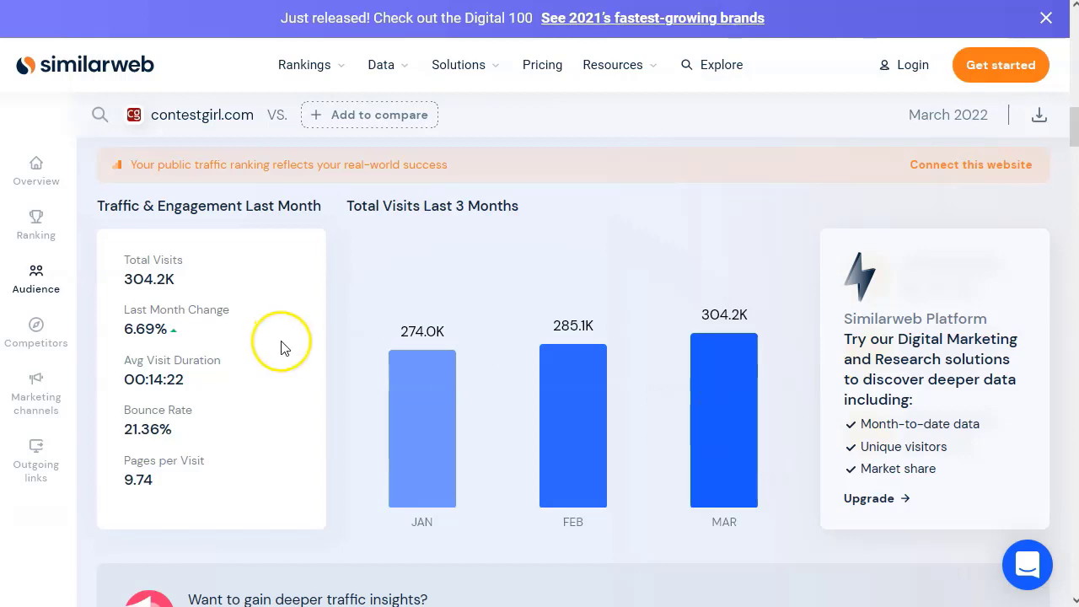
{"action": "scroll", "coordinate": [365, 366], "scroll_direction": "down", "scroll_amount": 7}
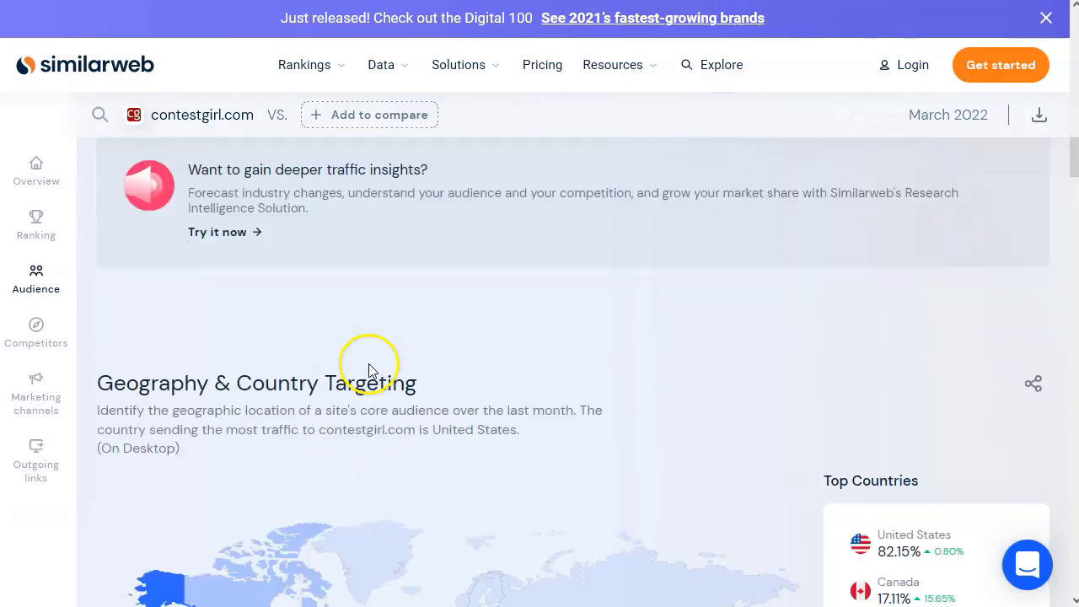
{"action": "scroll", "coordinate": [776, 203], "scroll_direction": "down", "scroll_amount": 1}
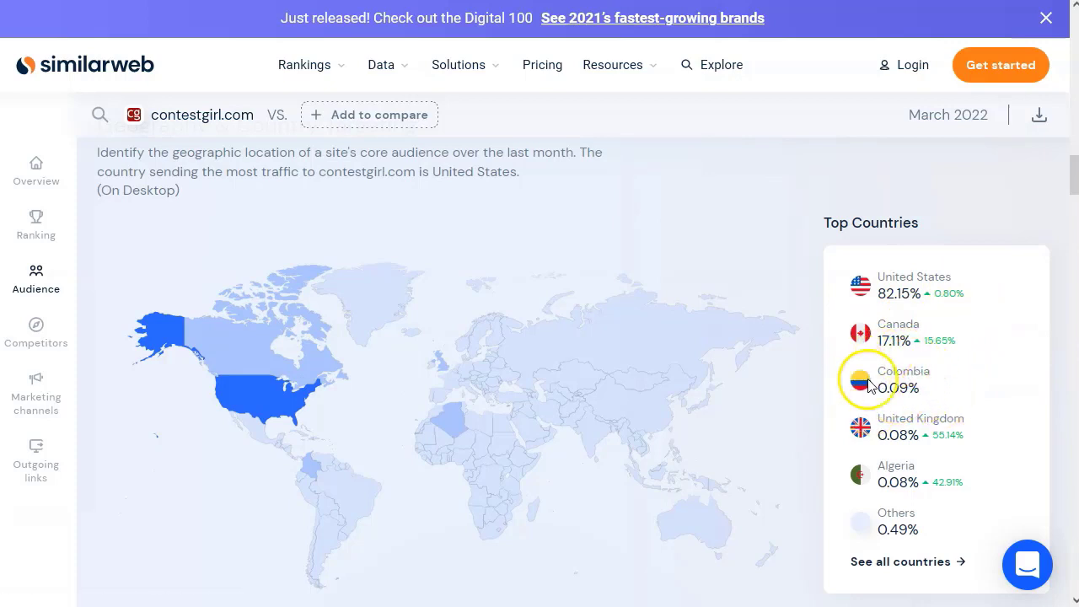
{"action": "scroll", "coordinate": [1010, 490], "scroll_direction": "down", "scroll_amount": 1}
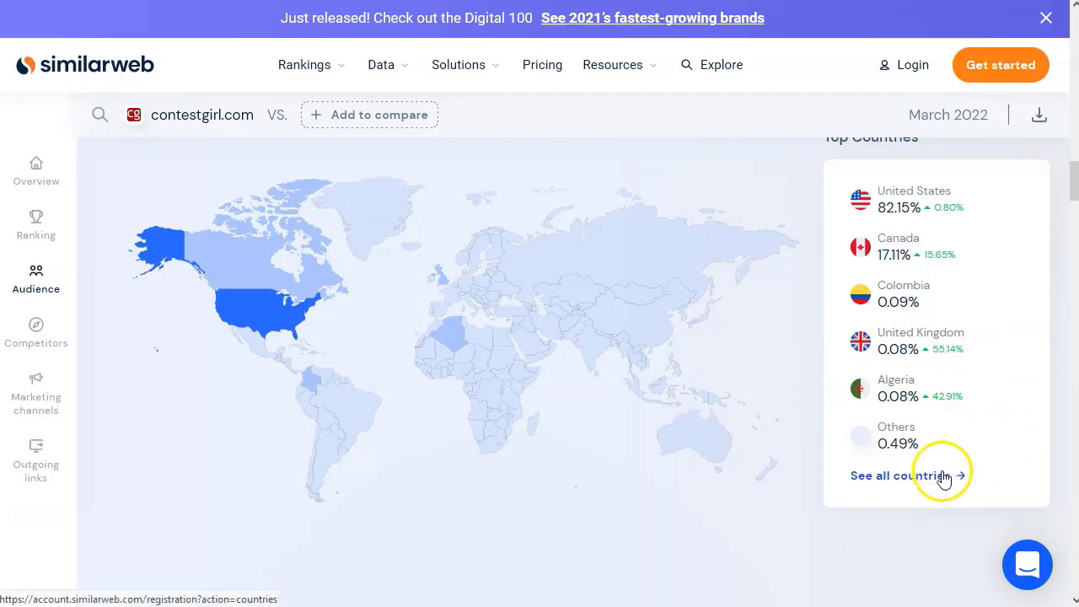
Look through contestgirl.com's audience interests and its list of competitors and similar sites.
{"action": "scroll", "coordinate": [464, 413], "scroll_direction": "down", "scroll_amount": 6}
{"action": "scroll", "coordinate": [312, 445], "scroll_direction": "down", "scroll_amount": 10}
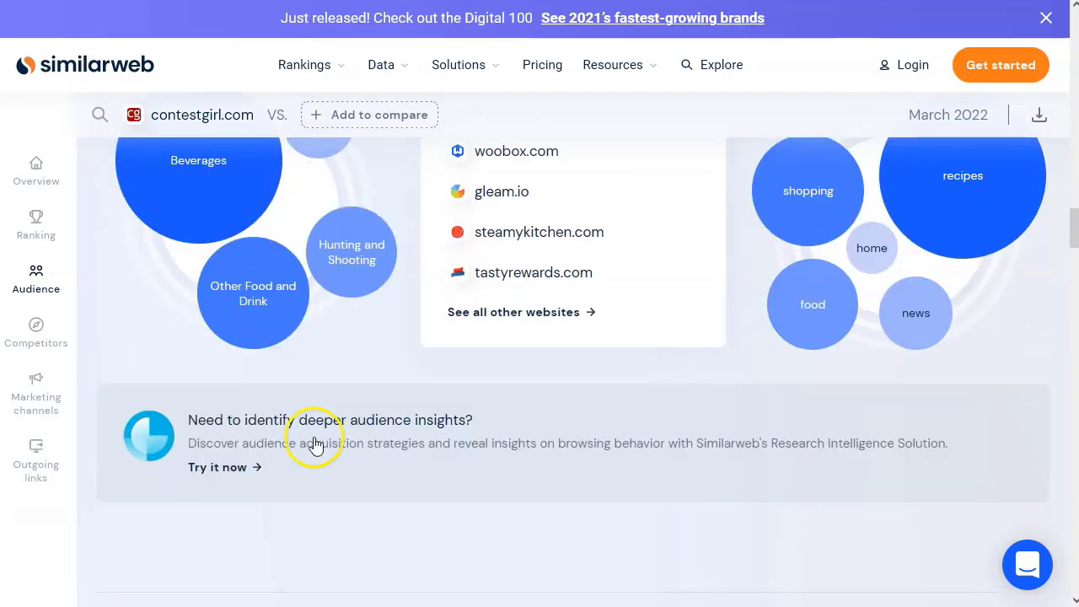
{"action": "scroll", "coordinate": [325, 433], "scroll_direction": "up", "scroll_amount": 2}
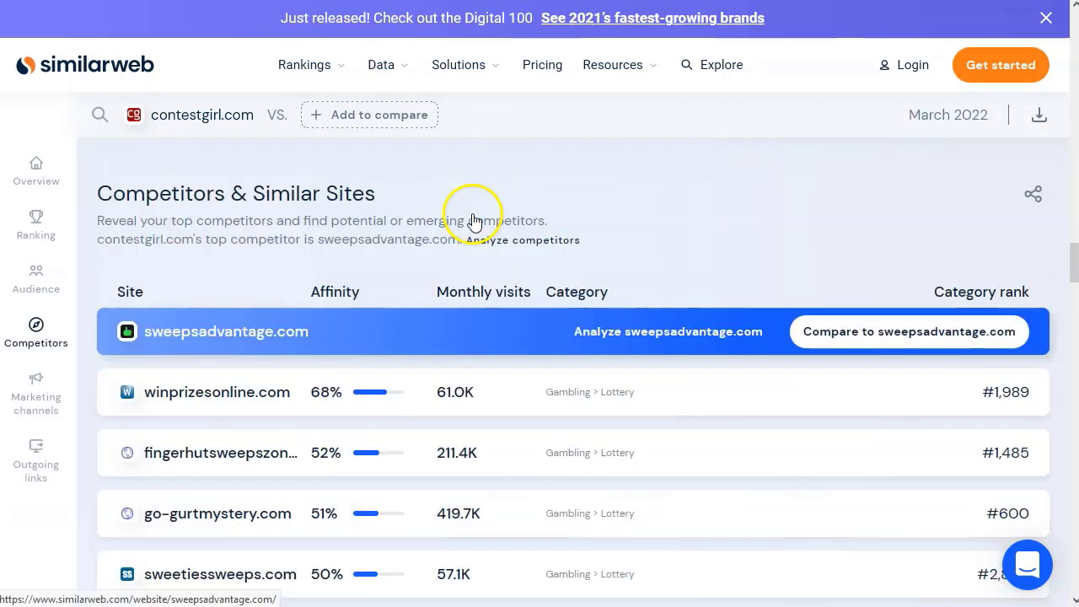
{"action": "scroll", "coordinate": [296, 329], "scroll_direction": "down", "scroll_amount": 2}
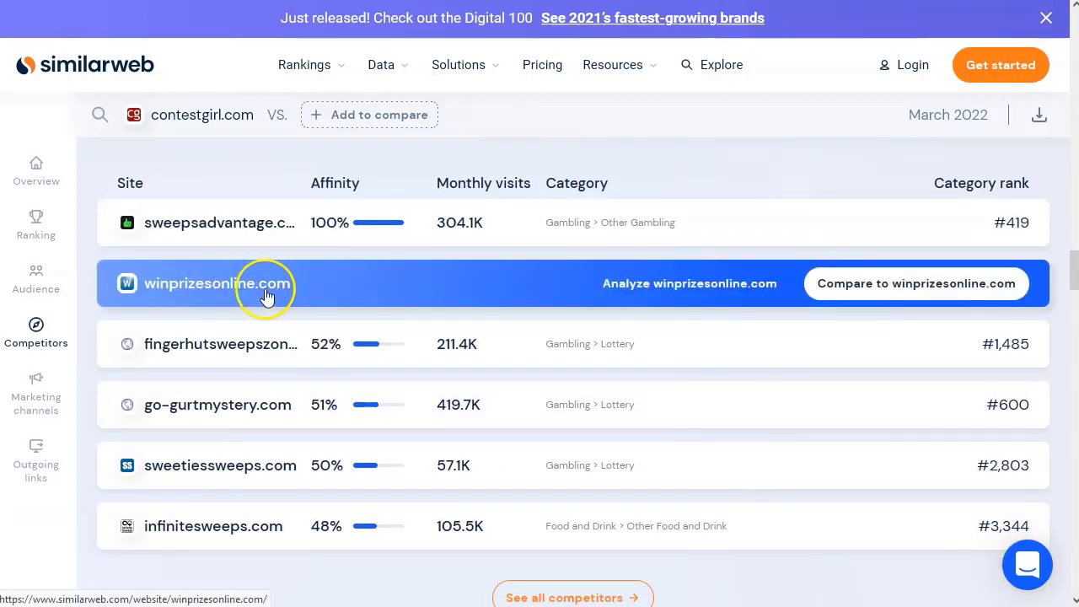
{"action": "scroll", "coordinate": [349, 343], "scroll_direction": "down", "scroll_amount": 3}
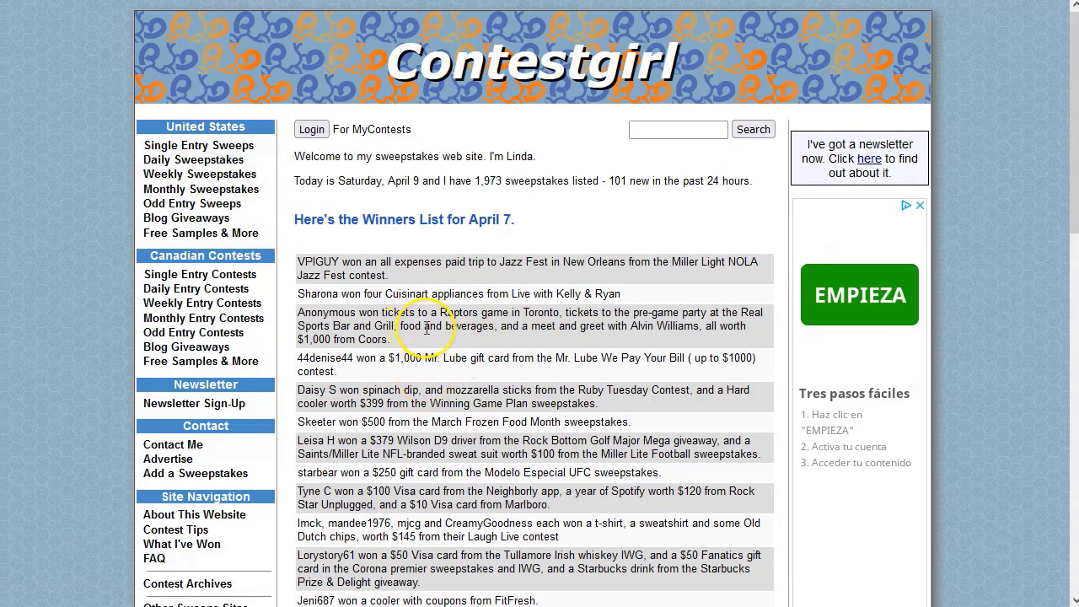
Browse the winners list on the Contestgirl home page and review the submission sites table in the giveawaySites document.
{"action": "scroll", "coordinate": [427, 310], "scroll_direction": "down", "scroll_amount": 10}
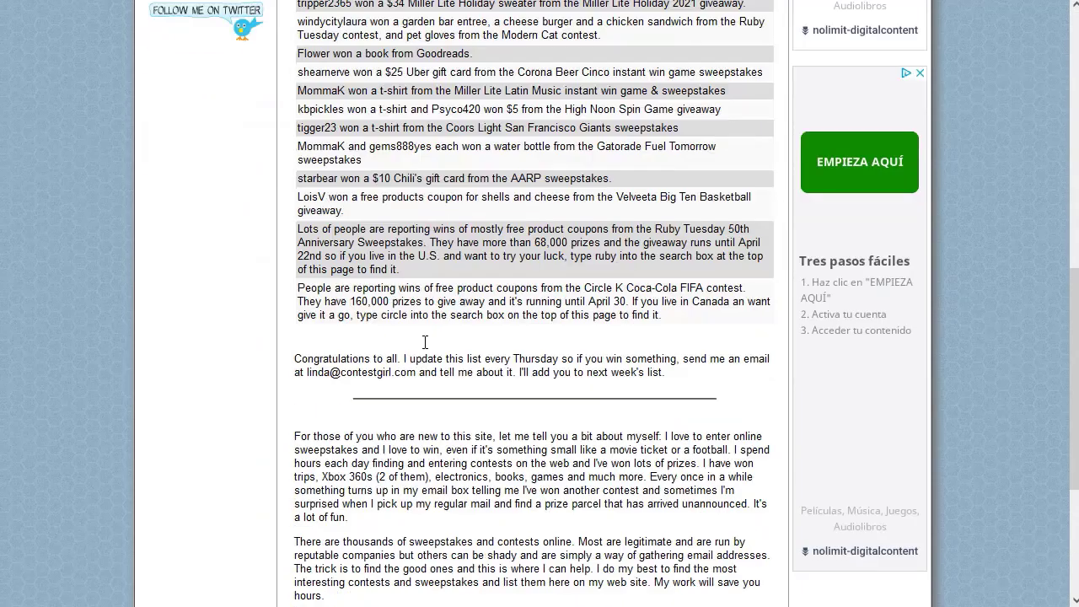
{"action": "scroll", "coordinate": [463, 413], "scroll_direction": "down", "scroll_amount": 3}
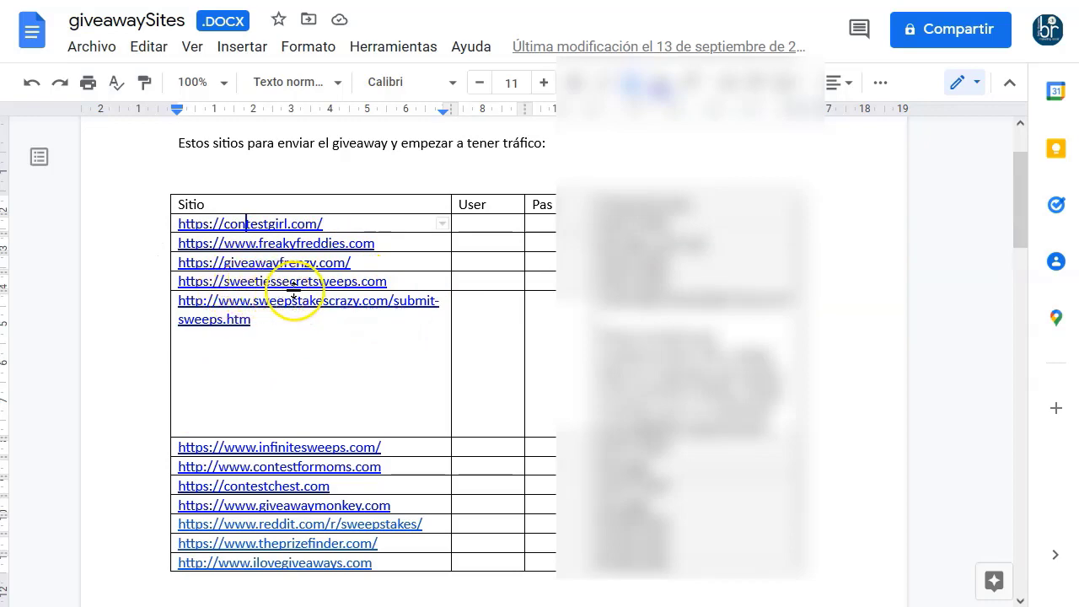
{"action": "scroll", "coordinate": [255, 344], "scroll_direction": "down", "scroll_amount": 4}
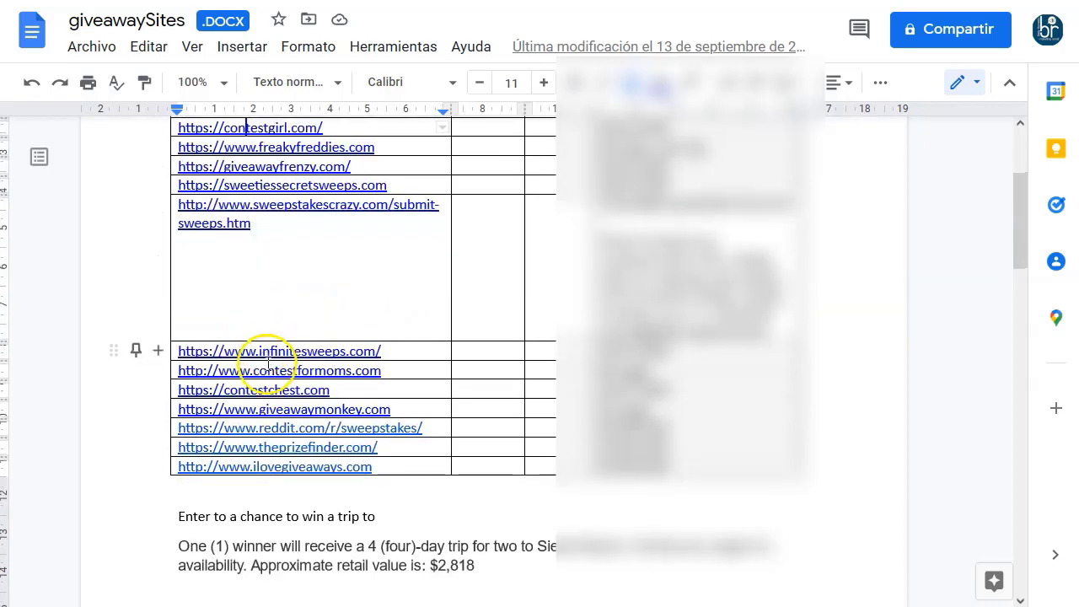
{"action": "scroll", "coordinate": [275, 247], "scroll_direction": "up", "scroll_amount": 4}
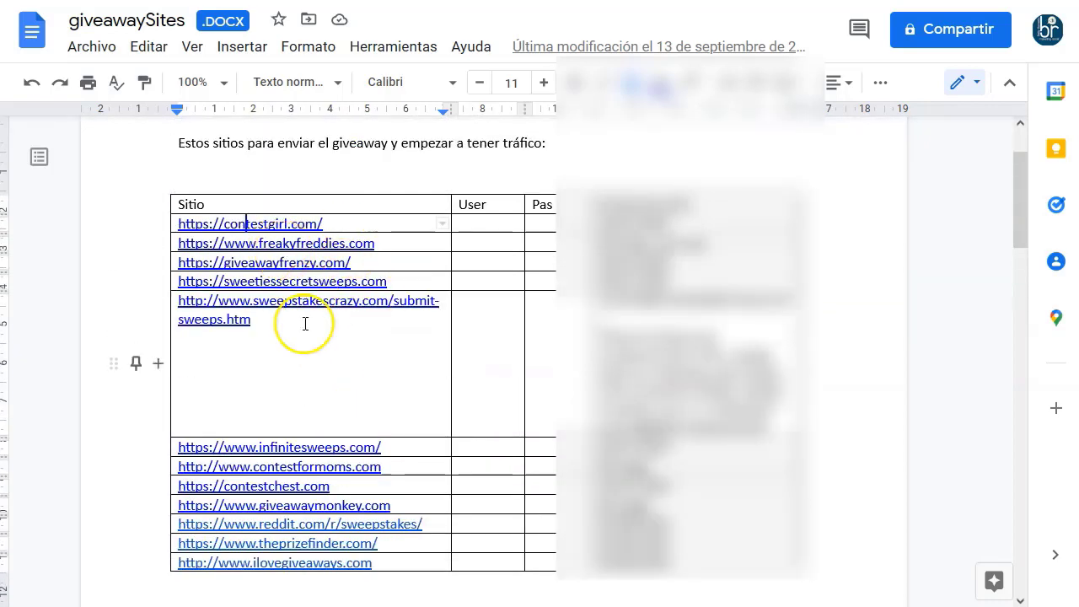
{"action": "scroll", "coordinate": [305, 326], "scroll_direction": "down", "scroll_amount": 5}
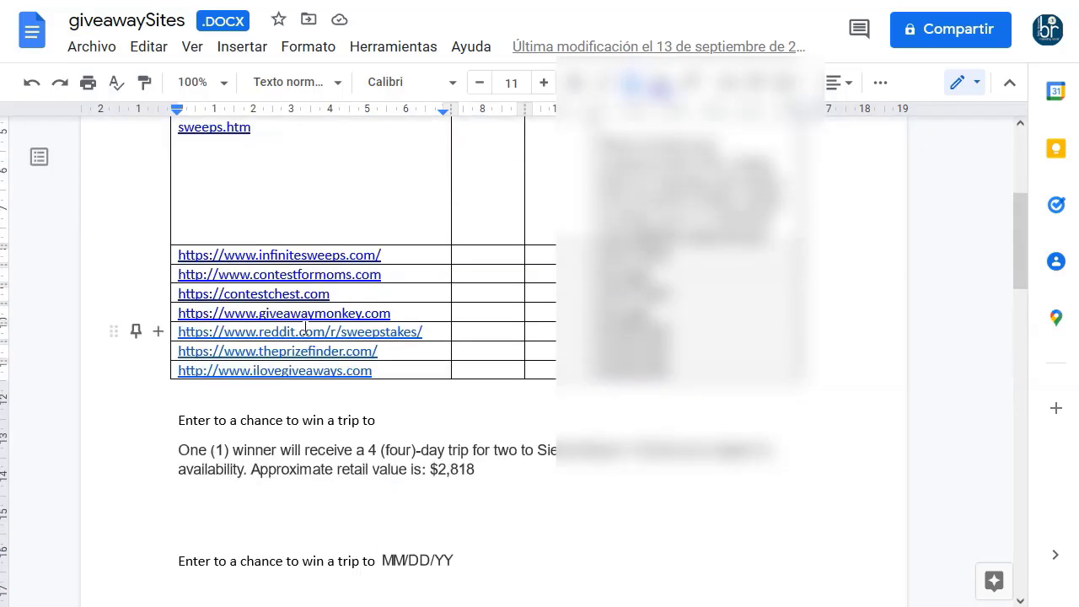
Review the sample trip giveaway announcement and the date snippets below the sites table, highlighting the "a trip to" wording.
{"action": "left_click", "coordinate": [180, 227]}
{"action": "left_click", "coordinate": [383, 213]}
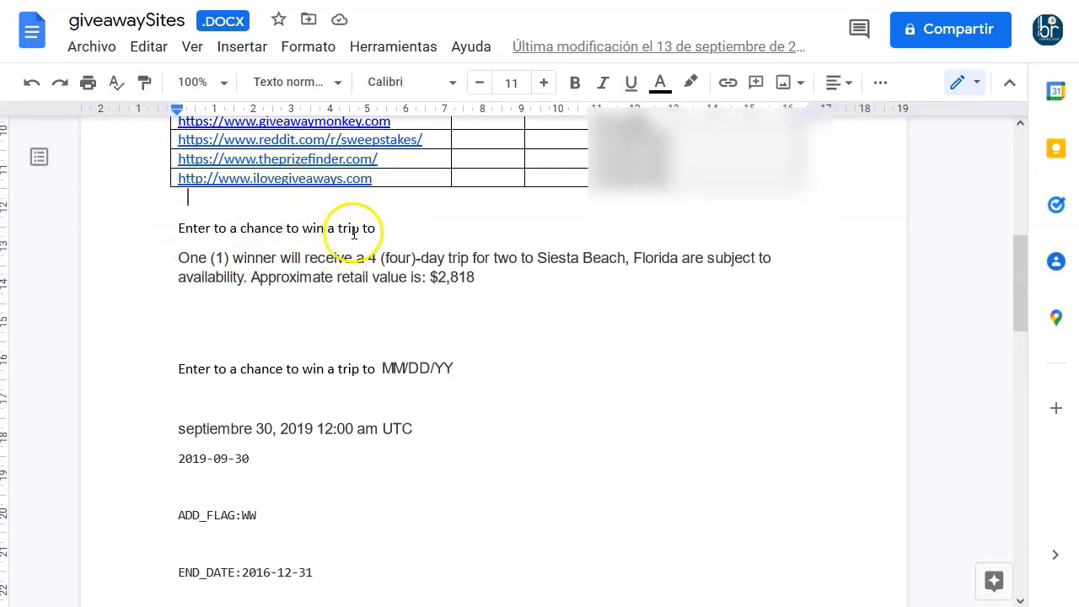
{"action": "left_click_drag", "start_coordinate": [329, 229], "coordinate": [436, 225]}
{"action": "left_click", "coordinate": [421, 227]}
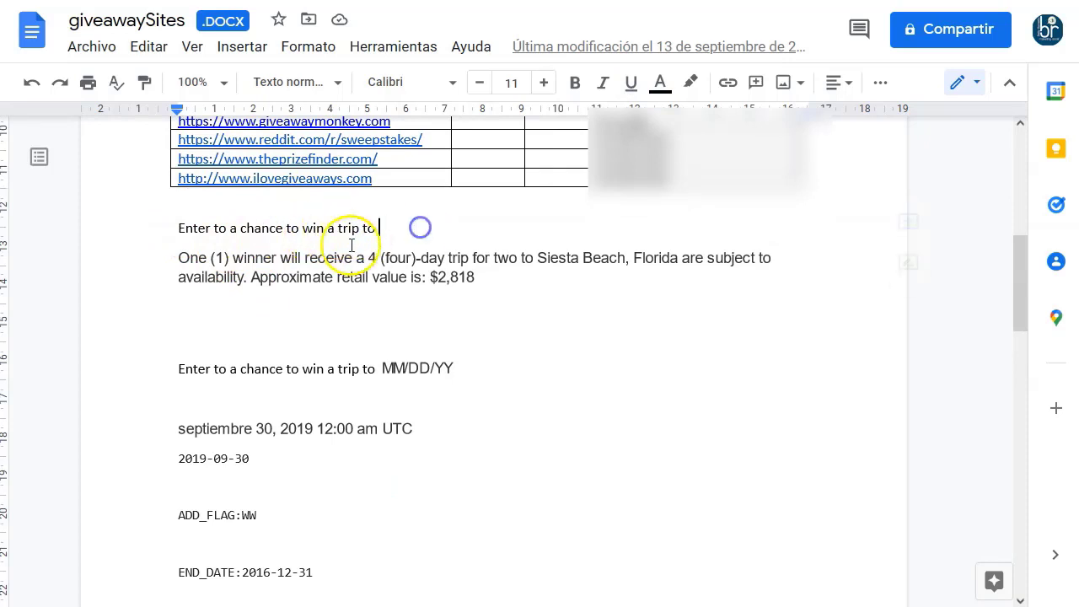
{"action": "left_click", "coordinate": [363, 228]}
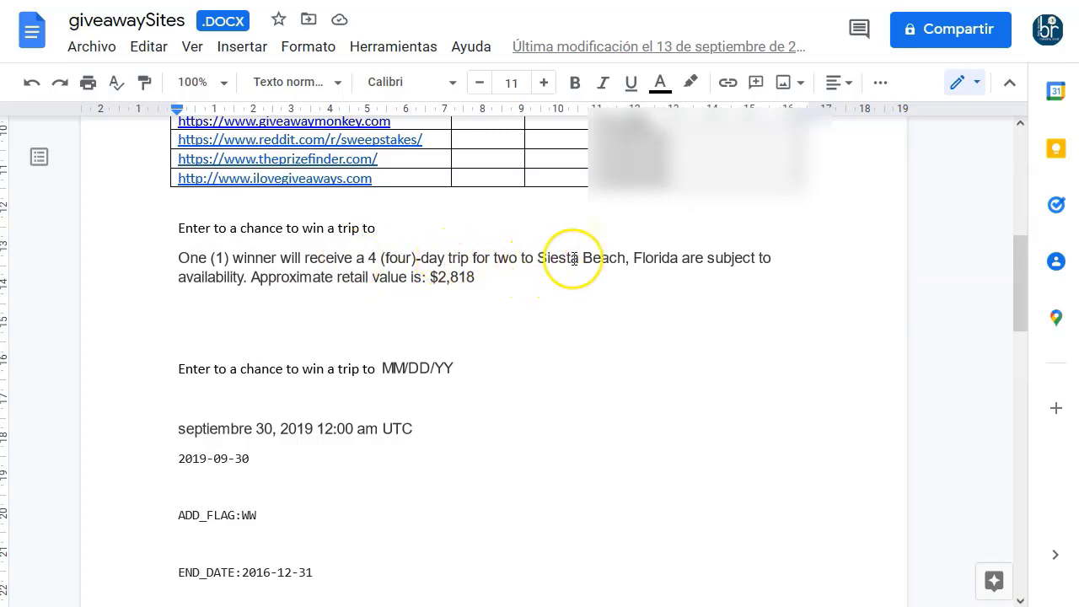
{"action": "scroll", "coordinate": [253, 357], "scroll_direction": "down", "scroll_amount": 1}
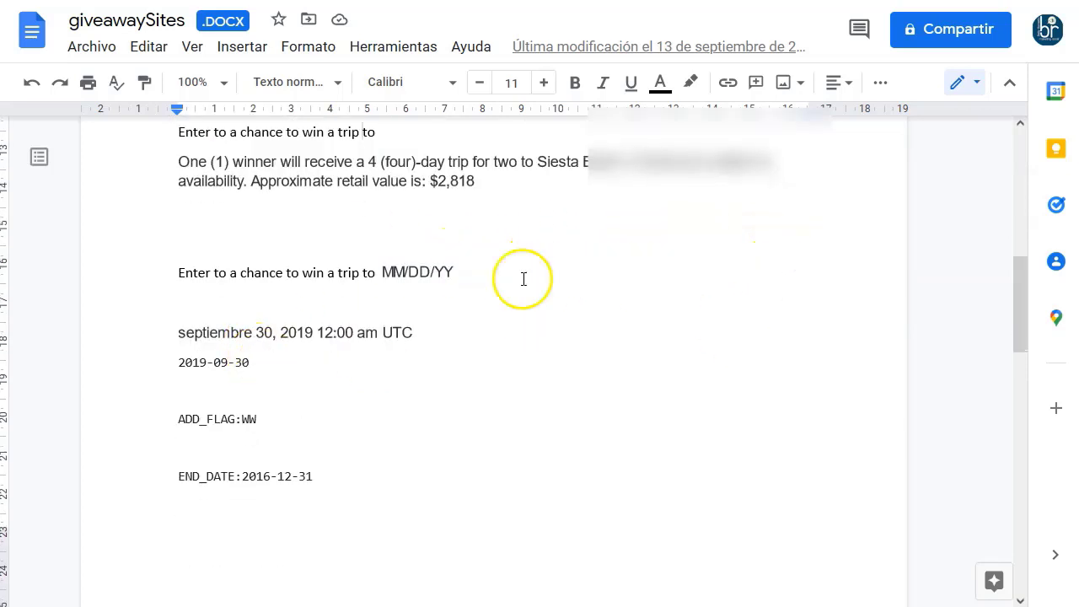
{"action": "scroll", "coordinate": [301, 367], "scroll_direction": "down", "scroll_amount": 3}
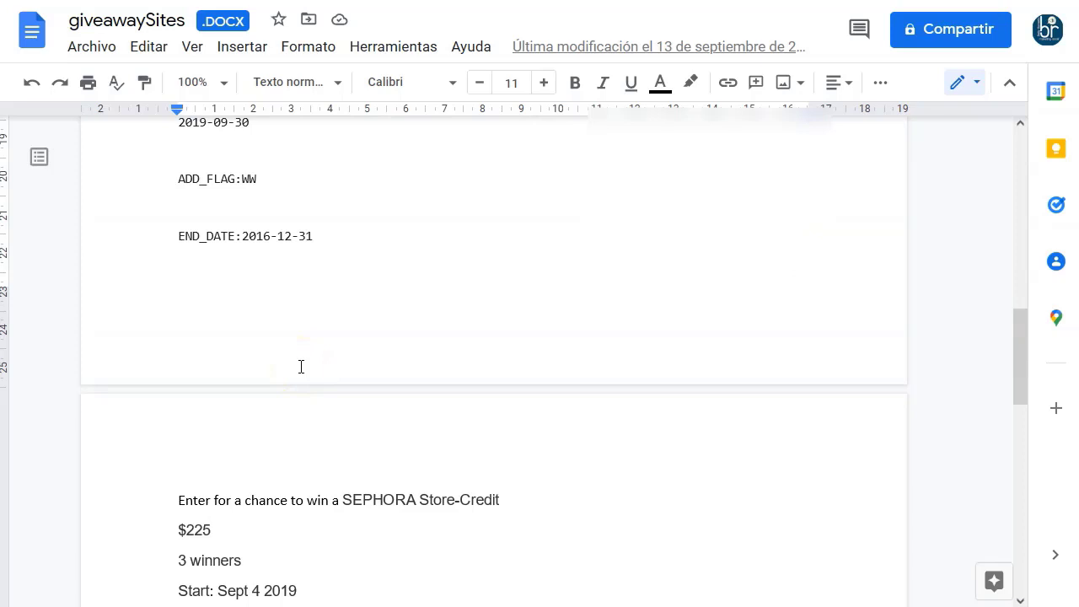
{"action": "scroll", "coordinate": [301, 366], "scroll_direction": "up", "scroll_amount": 4}
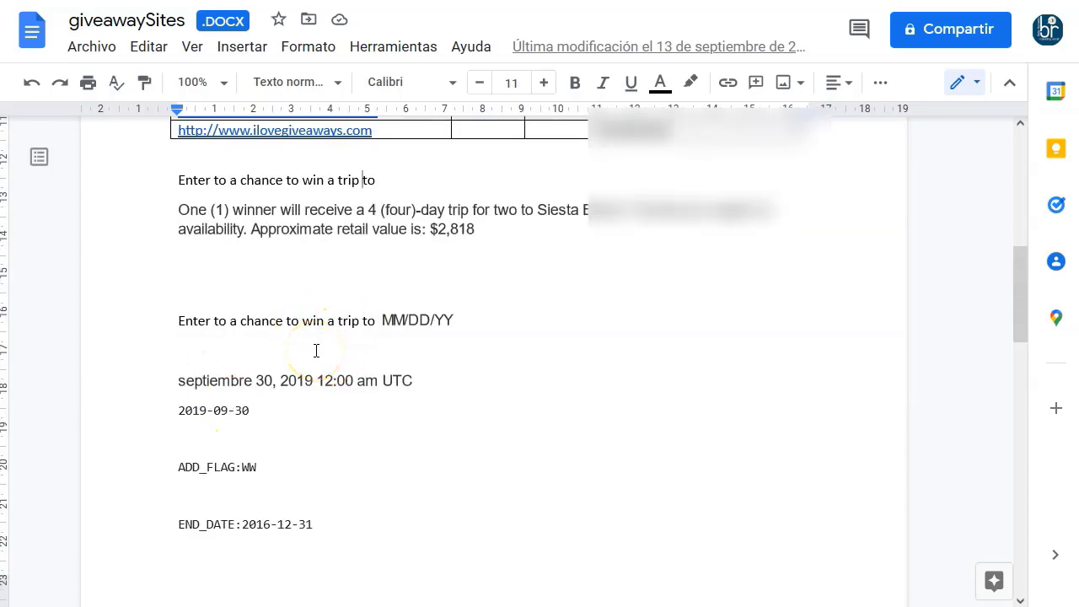
Review the Sephora store credit giveaway description and its prizes, highlighting the "Who doesn't like a "back to school" treat?" line.
{"action": "scroll", "coordinate": [316, 351], "scroll_direction": "down", "scroll_amount": 5}
{"action": "scroll", "coordinate": [315, 352], "scroll_direction": "up", "scroll_amount": 1}
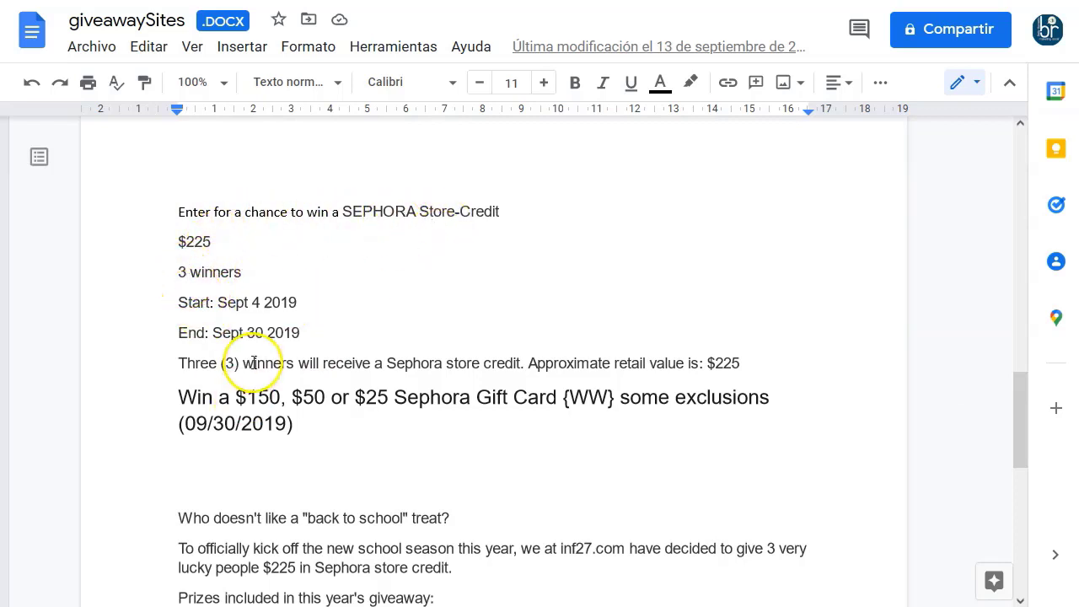
{"action": "scroll", "coordinate": [257, 371], "scroll_direction": "down", "scroll_amount": 1}
{"action": "scroll", "coordinate": [345, 375], "scroll_direction": "down", "scroll_amount": 2}
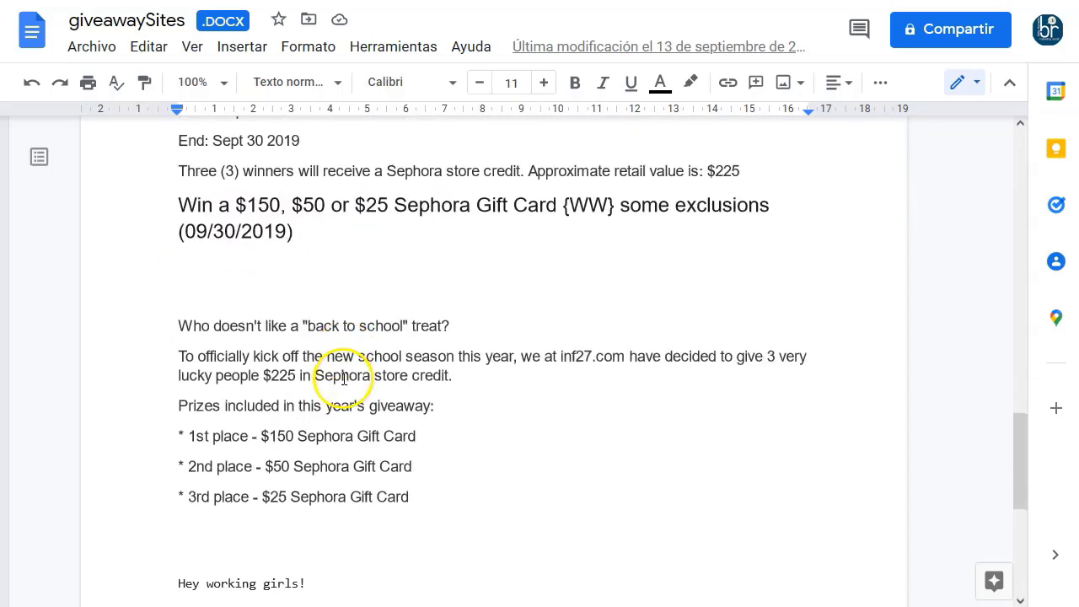
{"action": "left_click_drag", "start_coordinate": [178, 325], "coordinate": [486, 323]}
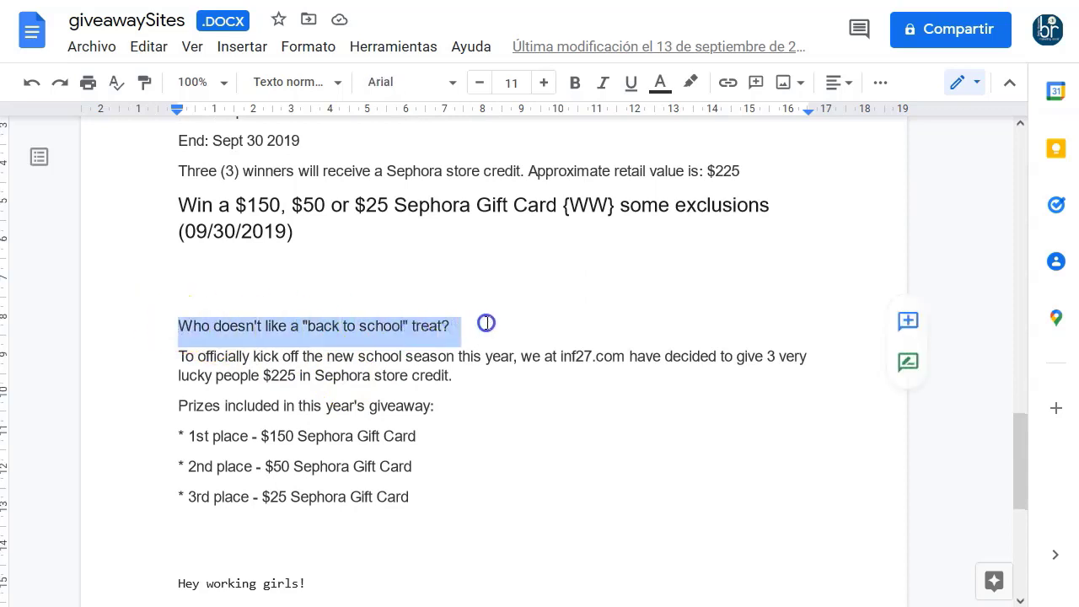
{"action": "left_click", "coordinate": [341, 364]}
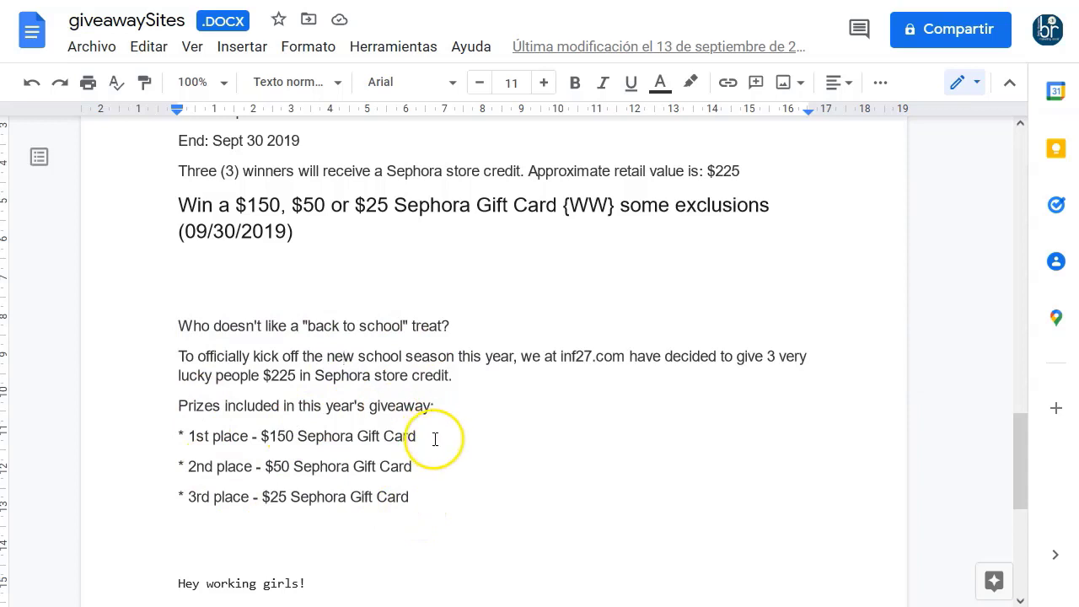
{"action": "left_click_drag", "start_coordinate": [302, 325], "coordinate": [432, 326]}
{"action": "left_click", "coordinate": [427, 351]}
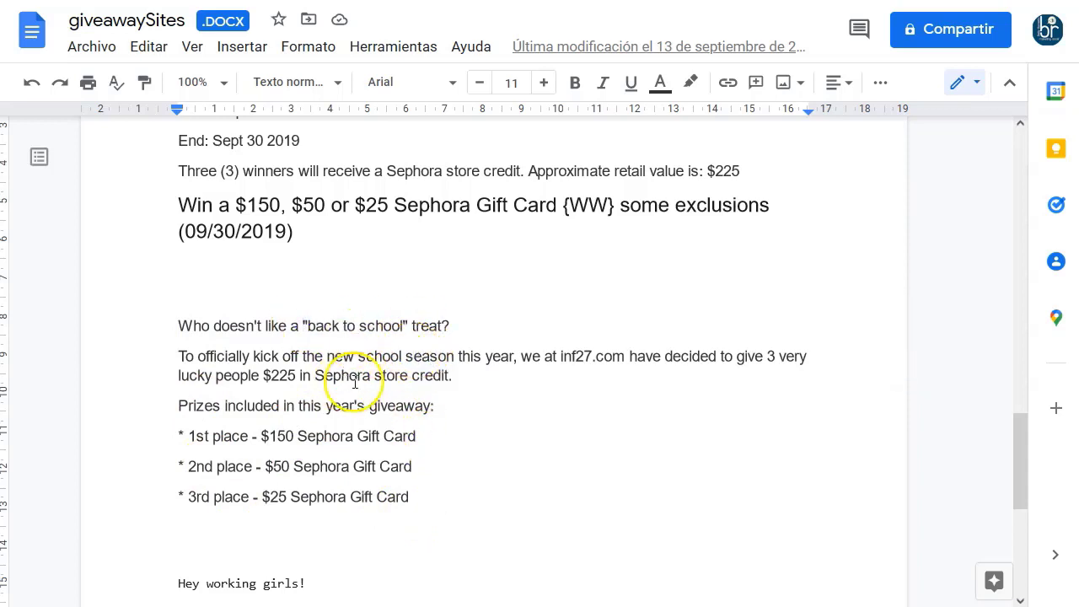
Read the short contest message at the end of the document, highlighting its "Hey working girls!" greeting.
{"action": "scroll", "coordinate": [320, 426], "scroll_direction": "down", "scroll_amount": 5}
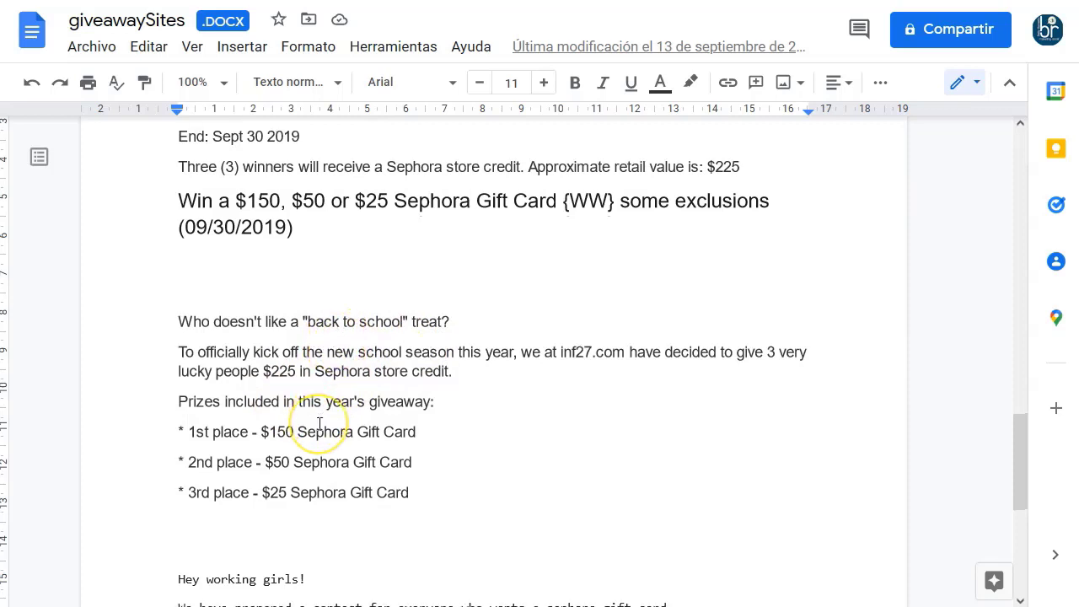
{"action": "left_click_drag", "start_coordinate": [175, 202], "coordinate": [371, 203]}
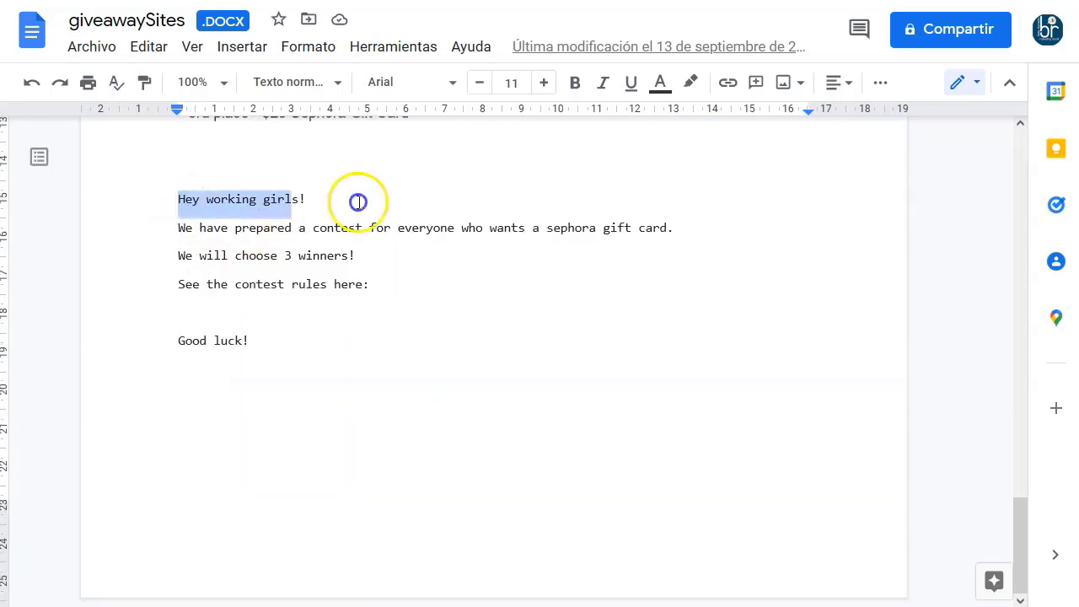
{"action": "left_click", "coordinate": [316, 293]}
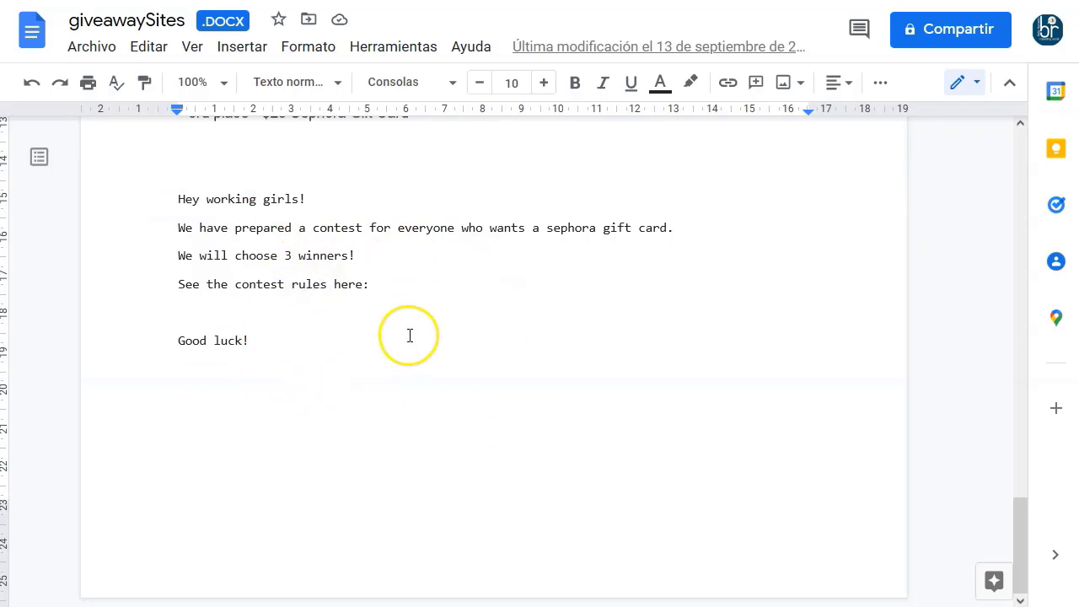
Go back to the submission sites table, switch to the Contestgirl home page and highlight its newsletter notice.
{"action": "scroll", "coordinate": [416, 337], "scroll_direction": "up", "scroll_amount": 6}
{"action": "scroll", "coordinate": [417, 338], "scroll_direction": "up", "scroll_amount": 20}
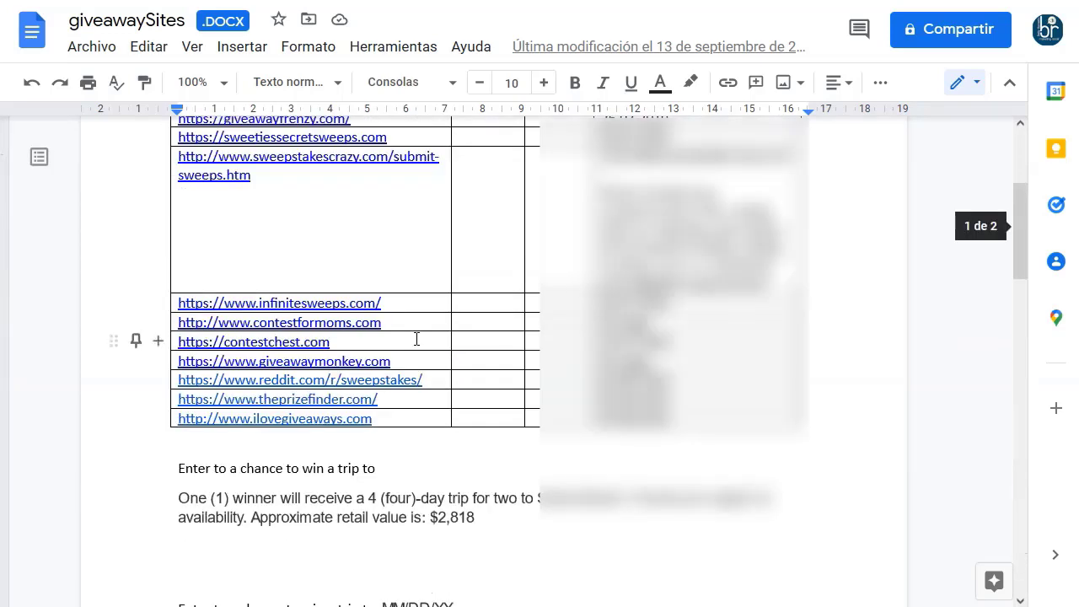
{"action": "scroll", "coordinate": [414, 337], "scroll_direction": "down", "scroll_amount": 2}
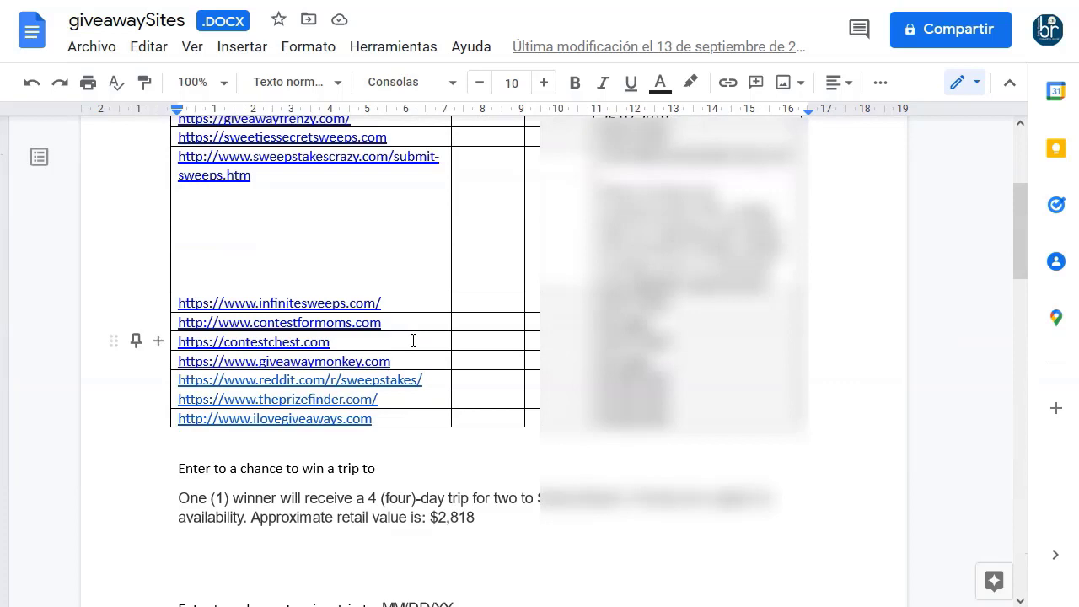
{"action": "scroll", "coordinate": [413, 340], "scroll_direction": "up", "scroll_amount": 1}
{"action": "left_click", "coordinate": [327, 232]}
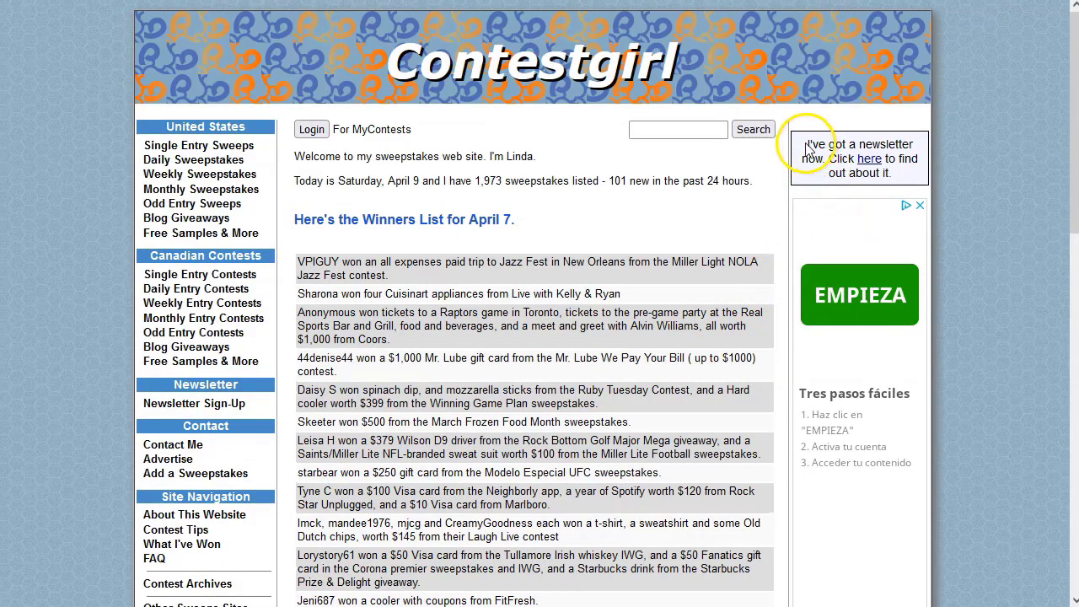
{"action": "left_click_drag", "start_coordinate": [807, 145], "coordinate": [856, 169]}
{"action": "left_click", "coordinate": [854, 171]}
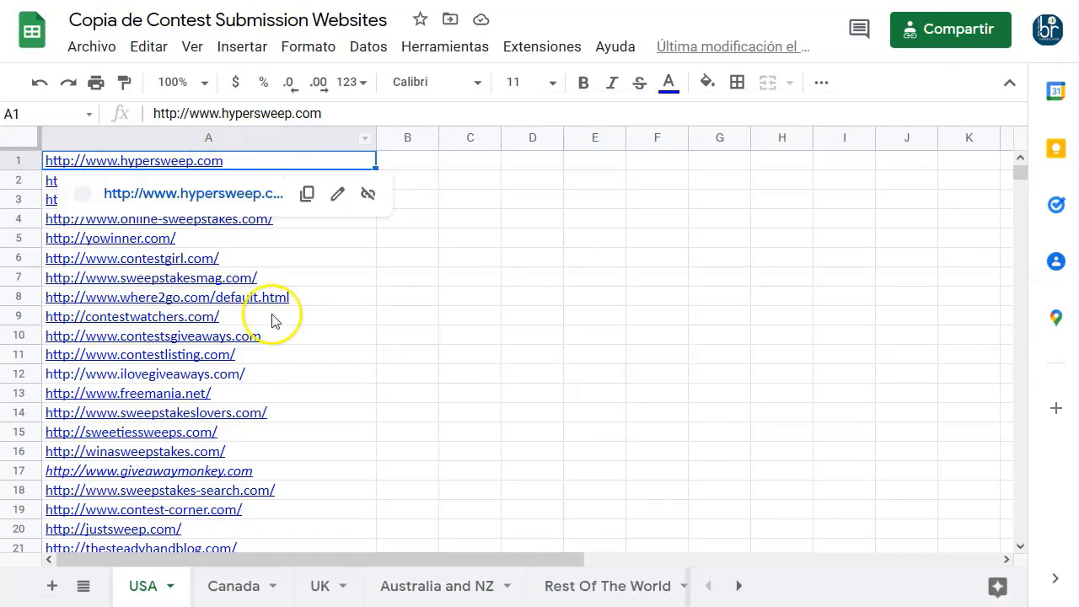
Look through the contest submission lists for USA, Canada, UK, Australia and NZ, and Rest Of The World, returning to the USA list.
{"action": "left_click", "coordinate": [712, 263]}
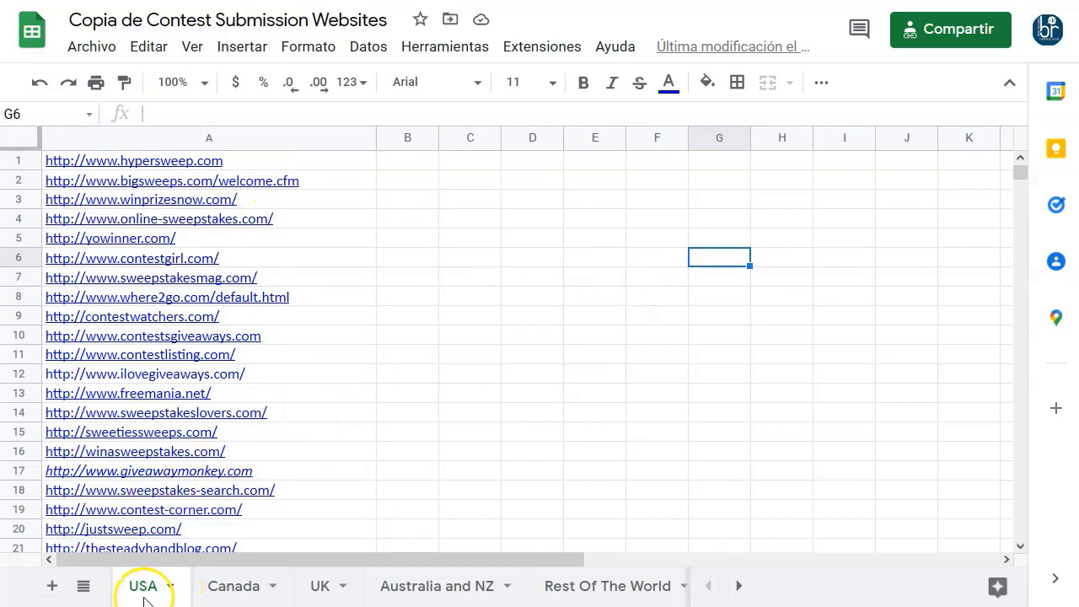
{"action": "left_click", "coordinate": [237, 594]}
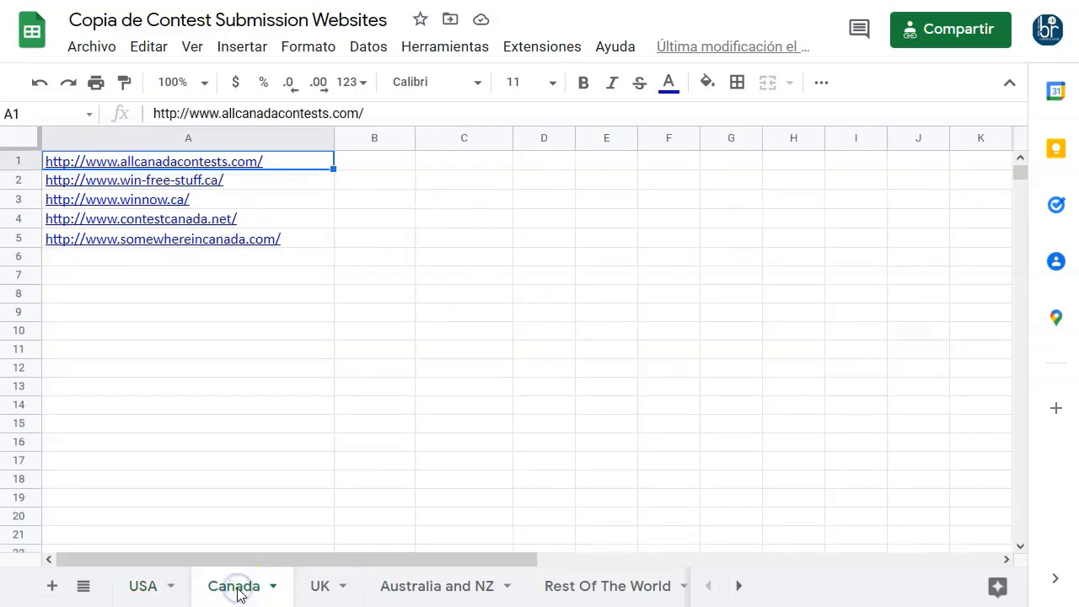
{"action": "left_click", "coordinate": [316, 588]}
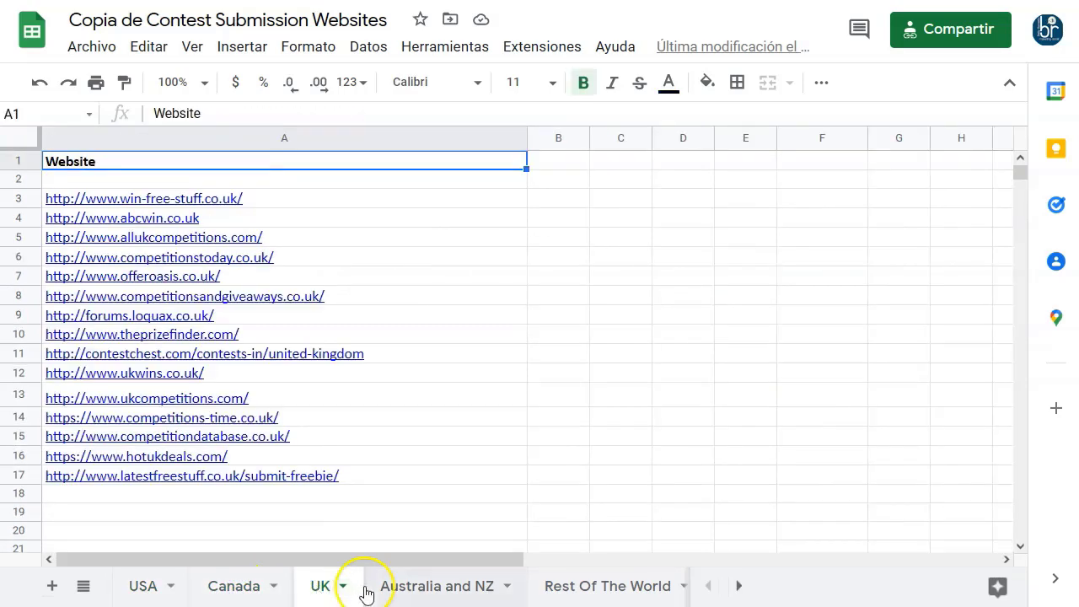
{"action": "left_click", "coordinate": [416, 589]}
{"action": "left_click", "coordinate": [600, 593]}
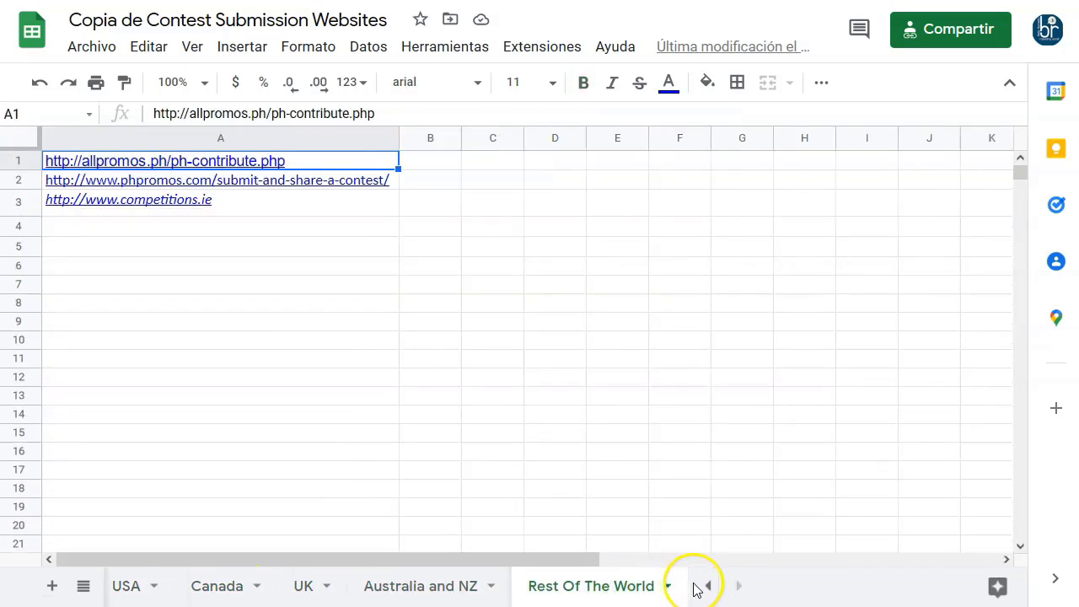
{"action": "left_click", "coordinate": [126, 590]}
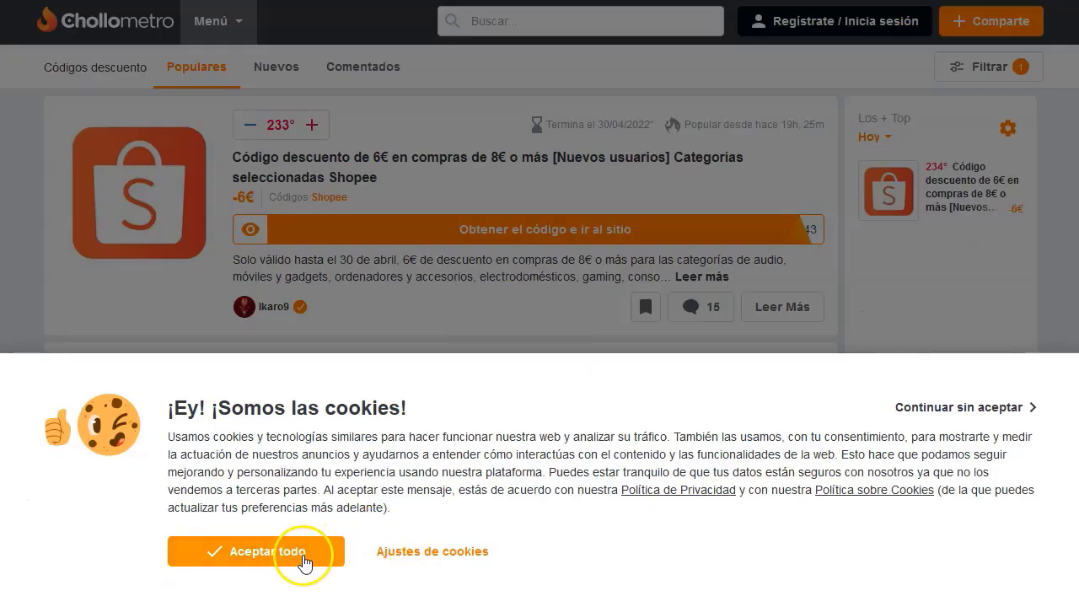
Accept all cookies on Chollometro and browse its popular discount codes, from the Shopee offer down to the Marvel T-shirts.
{"action": "left_click", "coordinate": [301, 558]}
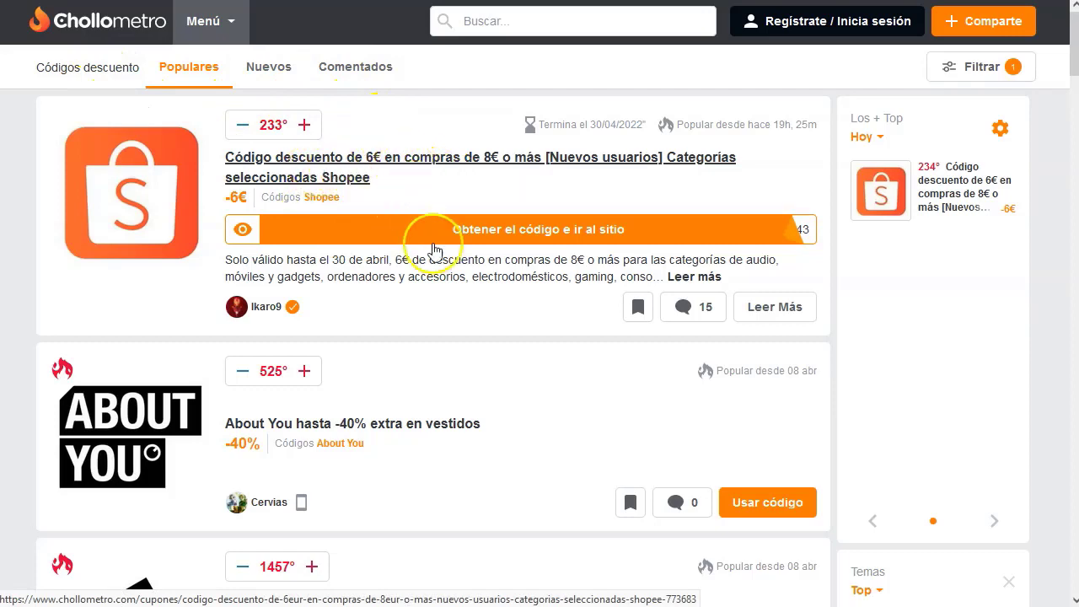
{"action": "scroll", "coordinate": [481, 342], "scroll_direction": "down", "scroll_amount": 2}
{"action": "scroll", "coordinate": [479, 354], "scroll_direction": "down", "scroll_amount": 3}
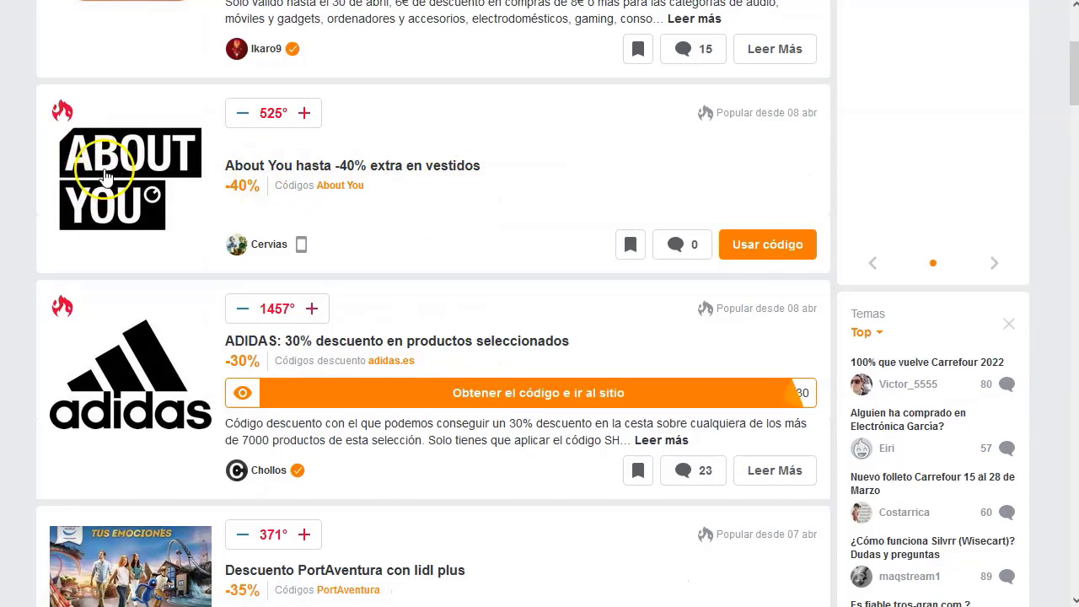
{"action": "scroll", "coordinate": [126, 211], "scroll_direction": "down", "scroll_amount": 2}
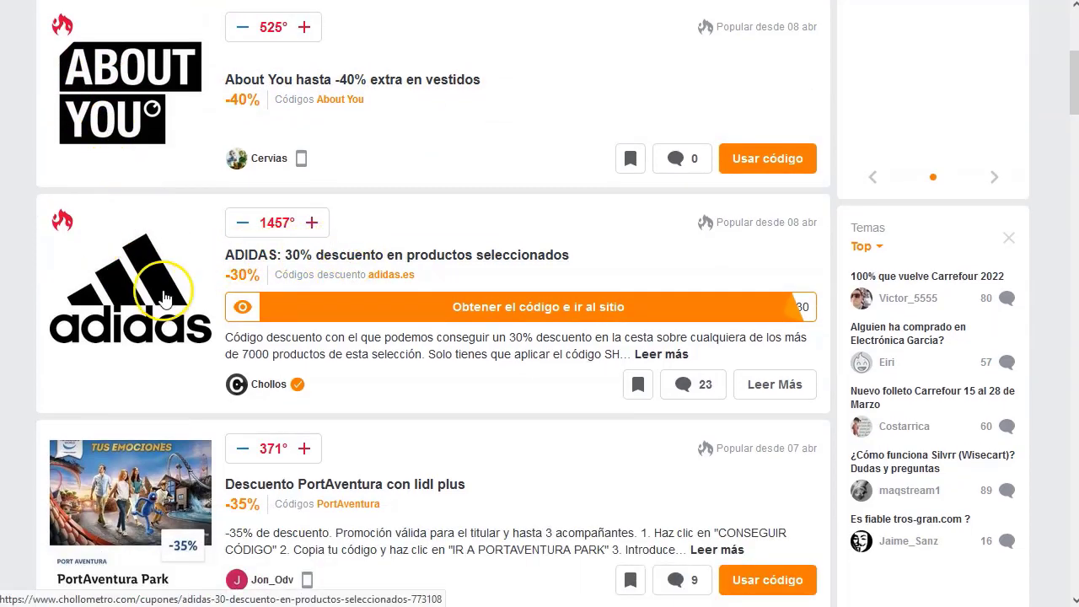
{"action": "scroll", "coordinate": [438, 387], "scroll_direction": "down", "scroll_amount": 3}
{"action": "scroll", "coordinate": [109, 324], "scroll_direction": "down", "scroll_amount": 2}
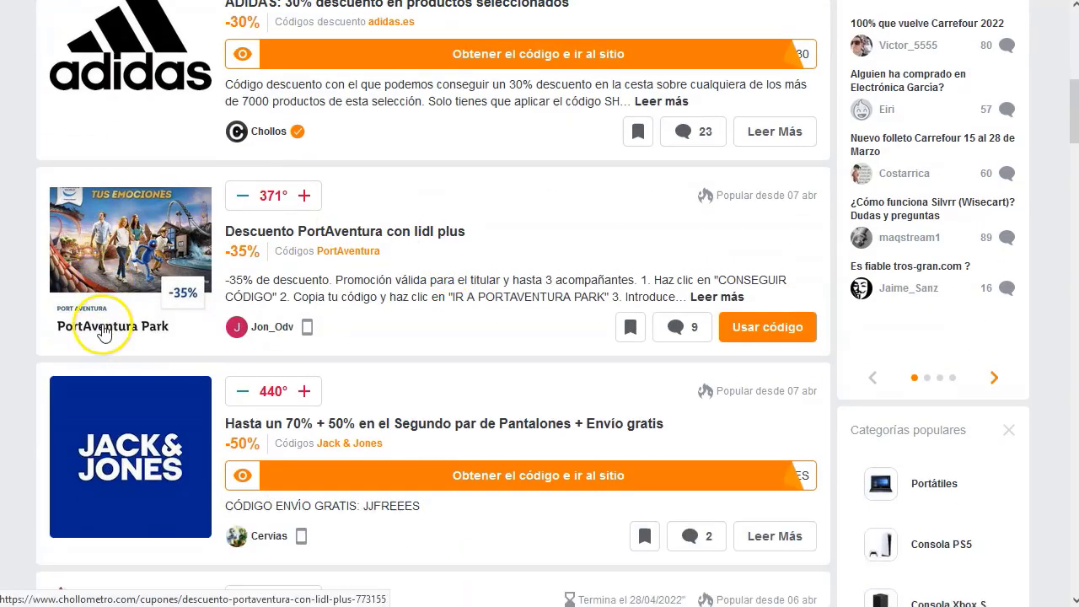
{"action": "scroll", "coordinate": [386, 393], "scroll_direction": "down", "scroll_amount": 2}
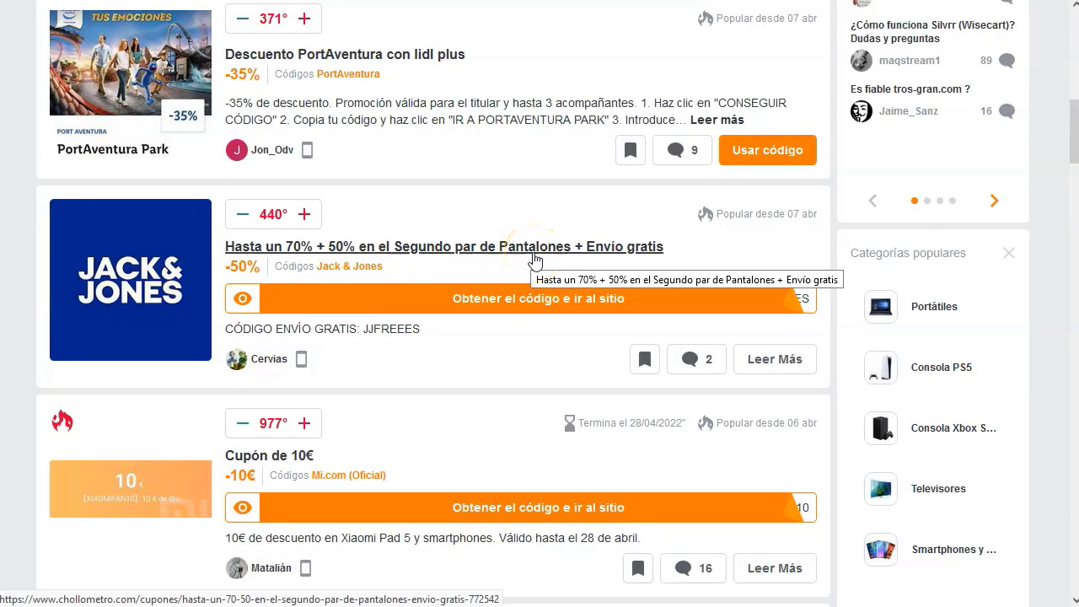
{"action": "scroll", "coordinate": [458, 422], "scroll_direction": "down", "scroll_amount": 3}
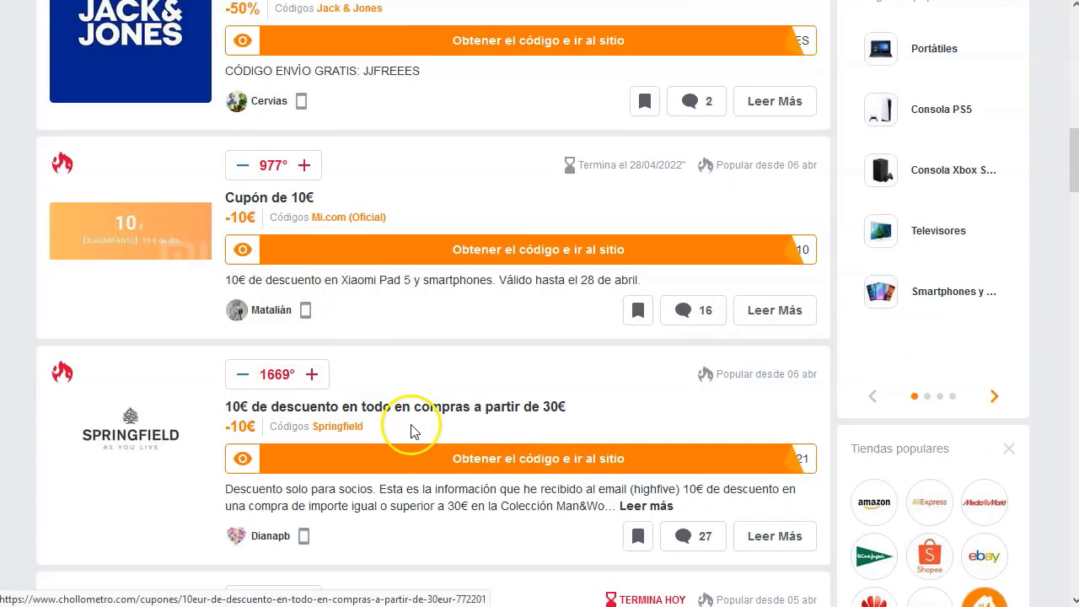
{"action": "scroll", "coordinate": [411, 425], "scroll_direction": "down", "scroll_amount": 10}
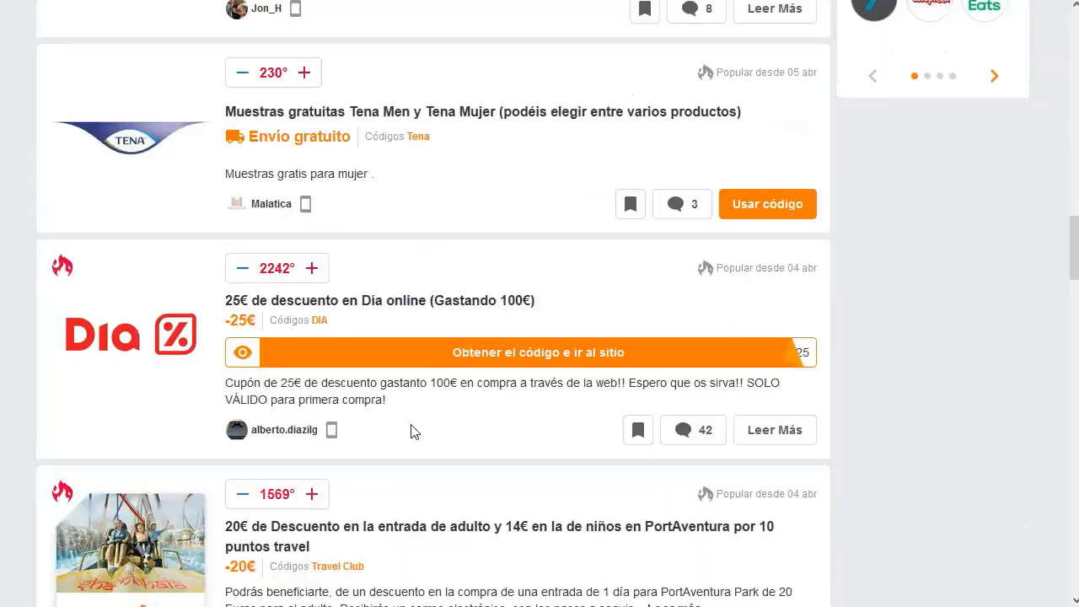
{"action": "scroll", "coordinate": [411, 432], "scroll_direction": "down", "scroll_amount": 7}
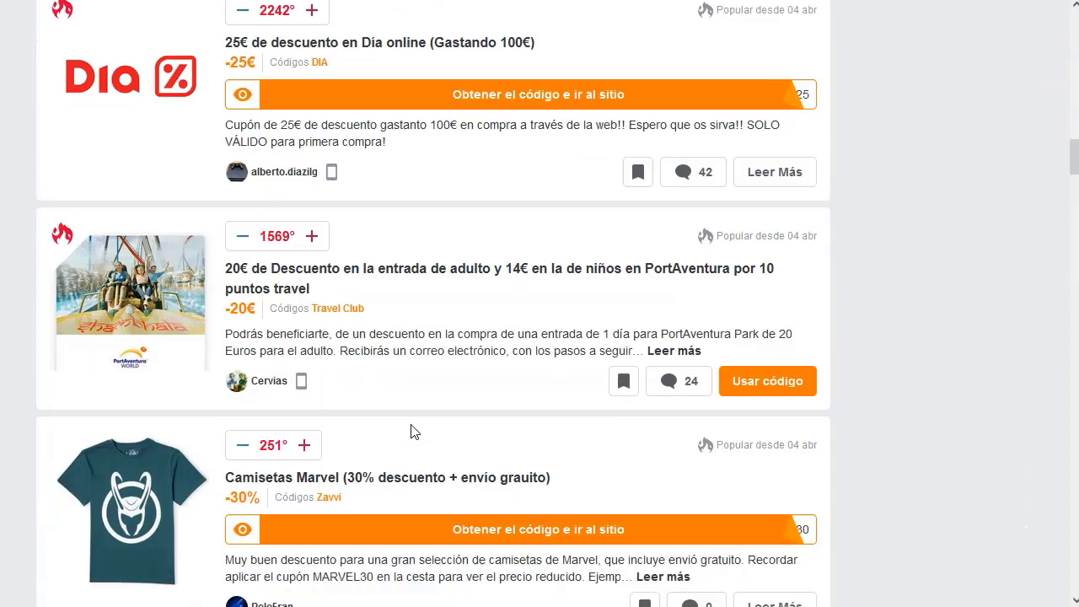
{"action": "scroll", "coordinate": [411, 424], "scroll_direction": "up", "scroll_amount": 20}
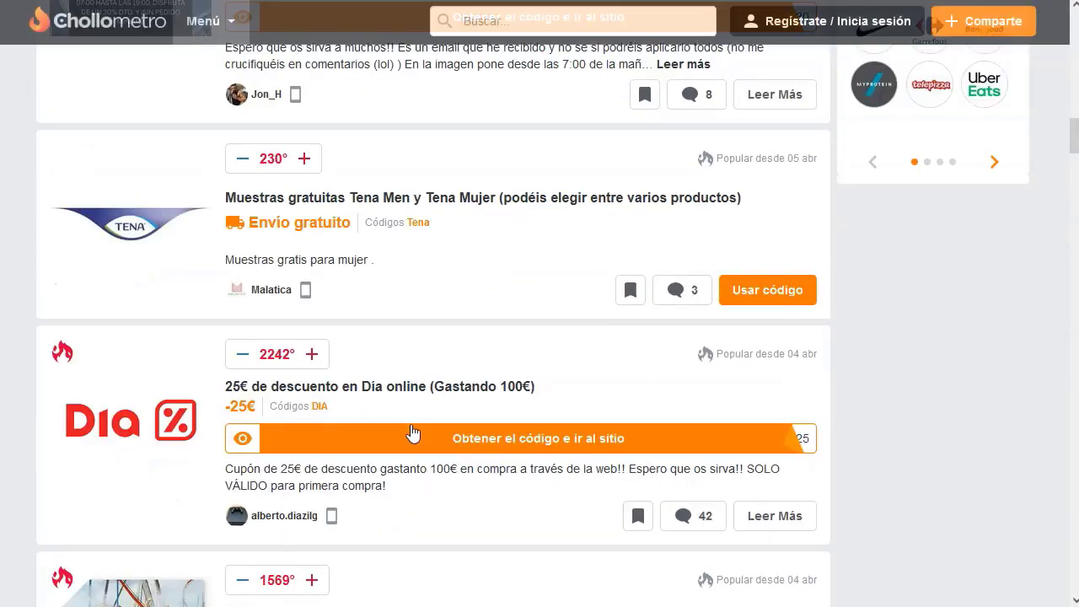
{"action": "scroll", "coordinate": [412, 426], "scroll_direction": "up", "scroll_amount": 2}
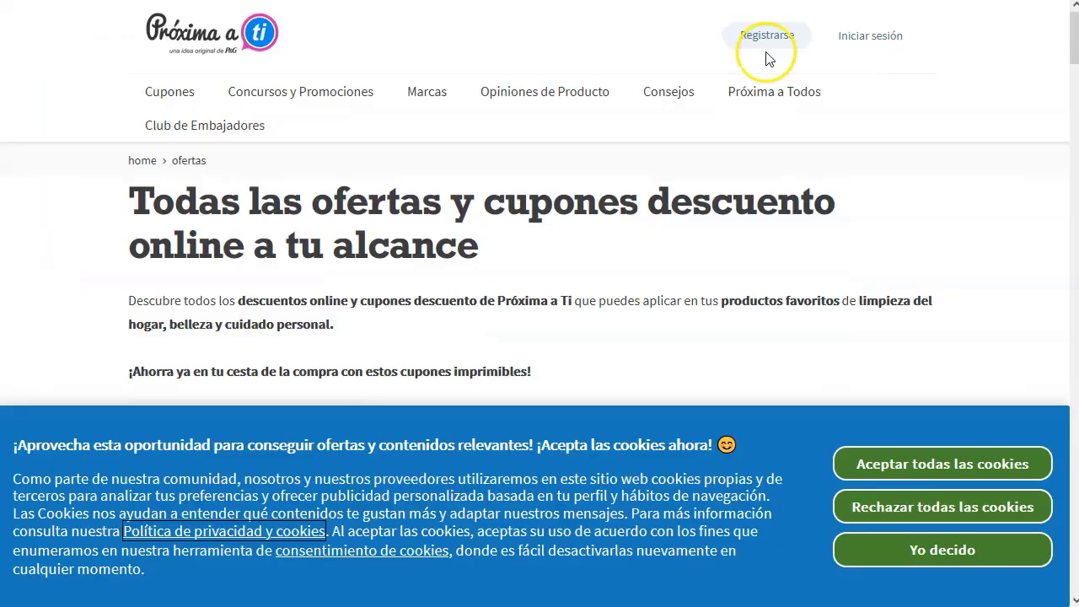
Accept all cookies on the Próxima a ti offers page and browse its printable coupons.
{"action": "left_click", "coordinate": [966, 463]}
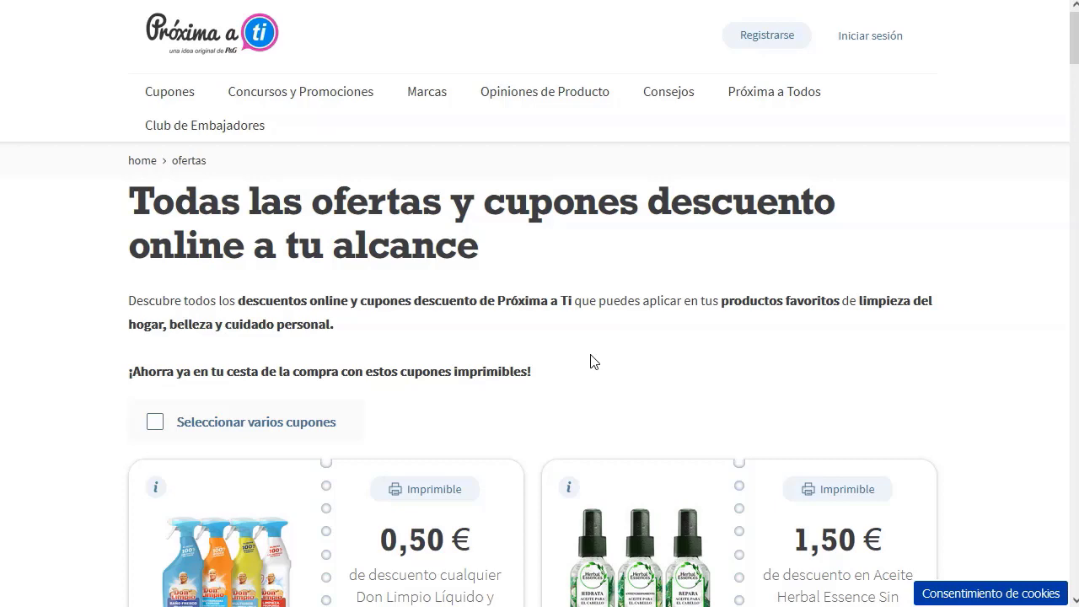
{"action": "scroll", "coordinate": [992, 330], "scroll_direction": "down", "scroll_amount": 4}
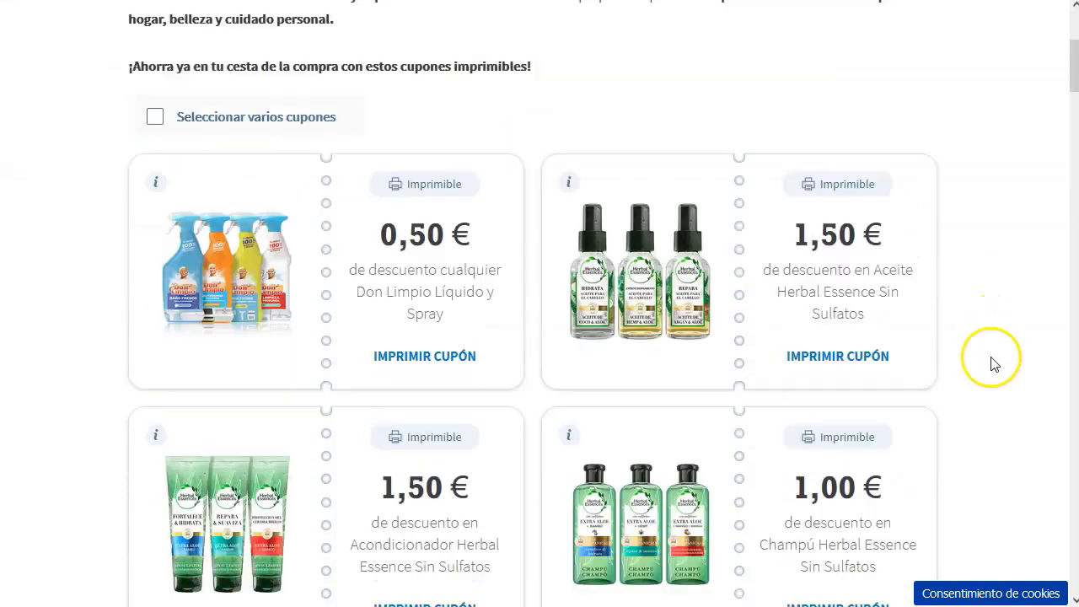
{"action": "scroll", "coordinate": [992, 362], "scroll_direction": "down", "scroll_amount": 3}
{"action": "scroll", "coordinate": [564, 412], "scroll_direction": "up", "scroll_amount": 6}
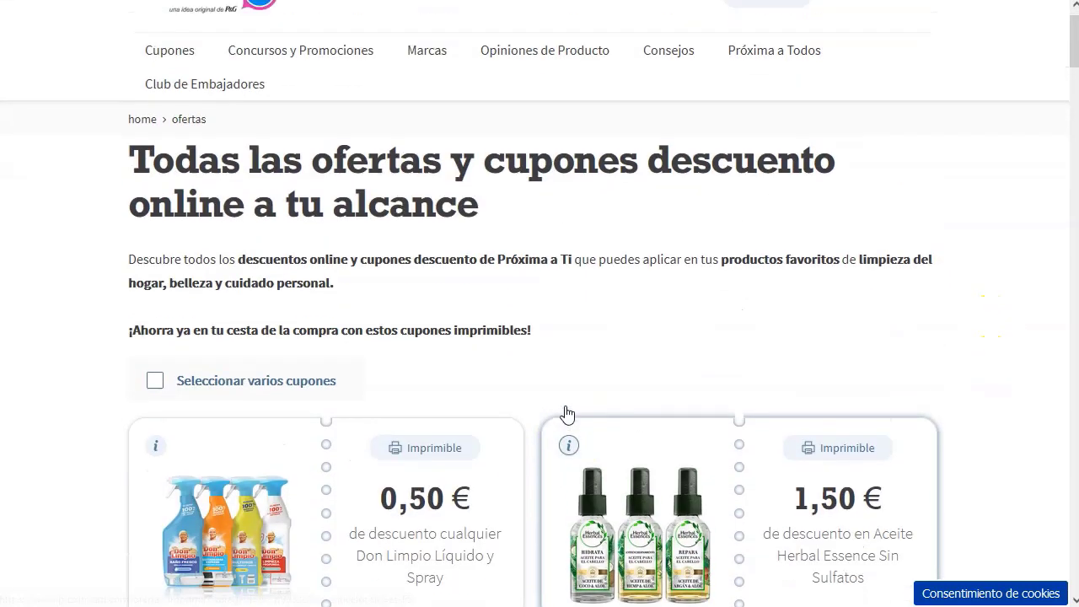
{"action": "scroll", "coordinate": [568, 415], "scroll_direction": "up", "scroll_amount": 1}
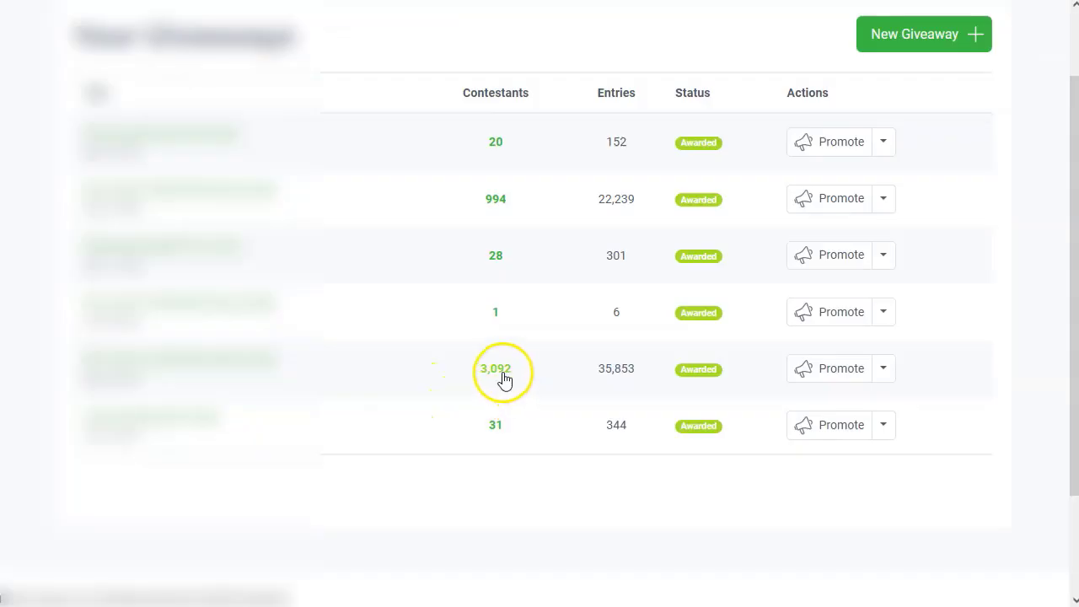
Open the contestant list of the Store-Credit giveaway with 3,092 contestants and go to its last page, 207.
{"action": "left_click", "coordinate": [501, 375]}
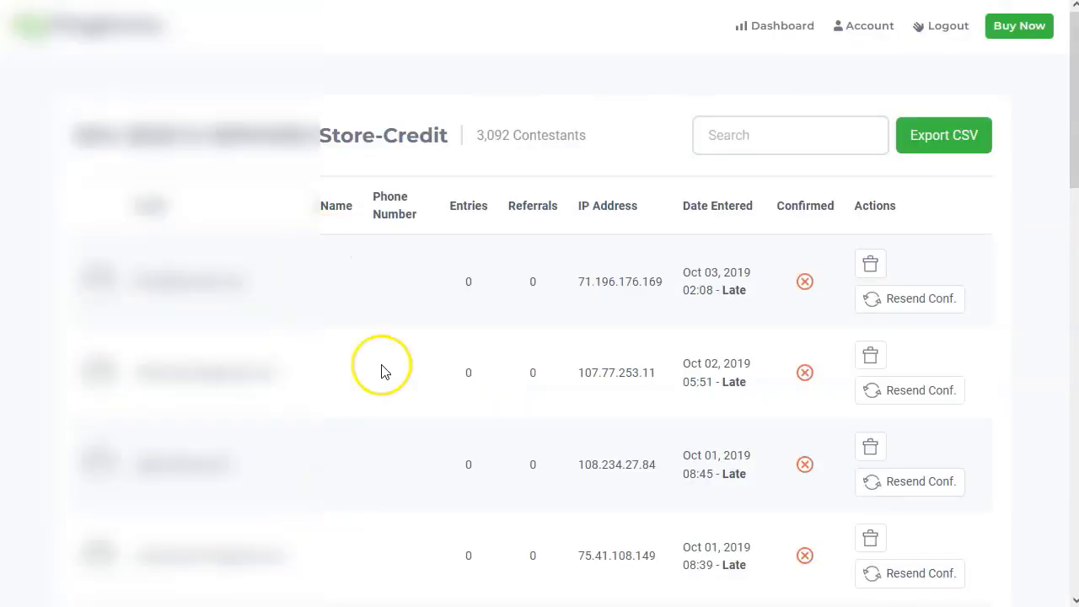
{"action": "scroll", "coordinate": [213, 354], "scroll_direction": "down", "scroll_amount": 1}
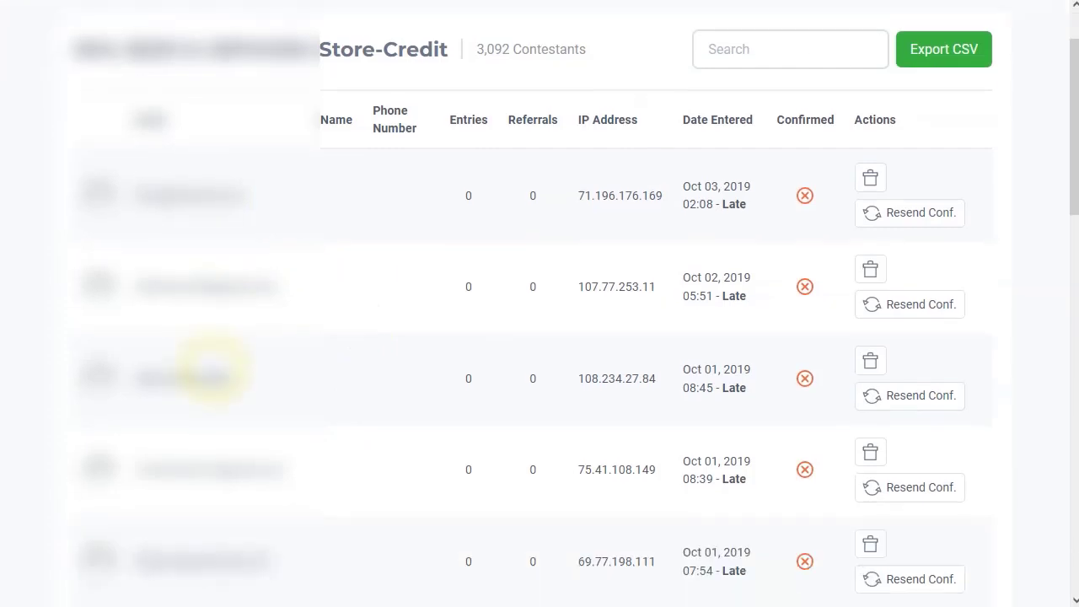
{"action": "scroll", "coordinate": [213, 370], "scroll_direction": "down", "scroll_amount": 14}
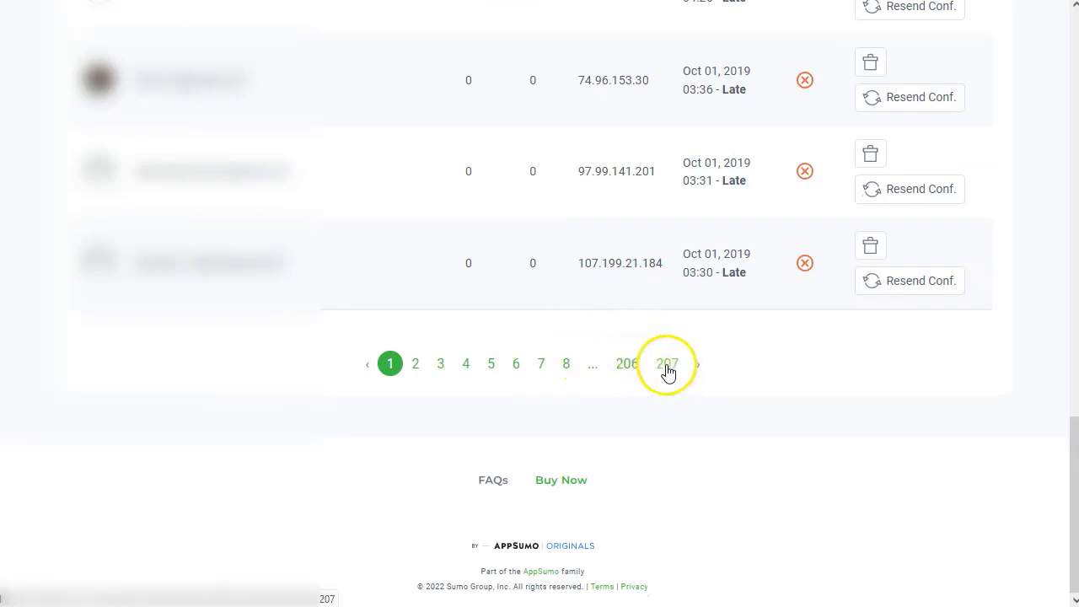
{"action": "left_click", "coordinate": [666, 366]}
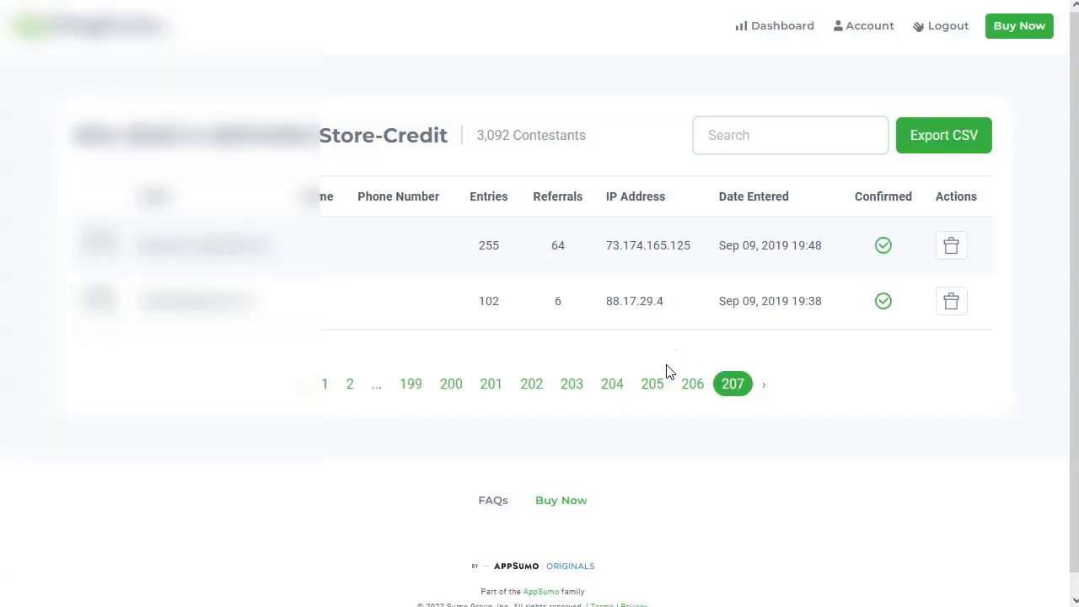
Examine the CSV export option and highlight the referral figures of the two contestants on the last page.
{"action": "left_click", "coordinate": [952, 143]}
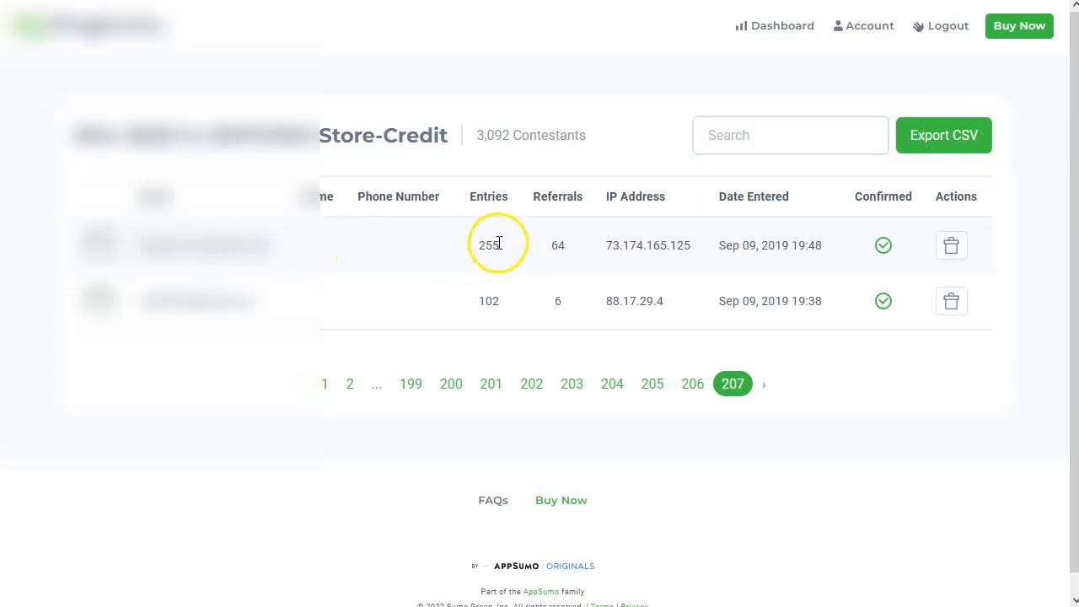
{"action": "left_click", "coordinate": [558, 244]}
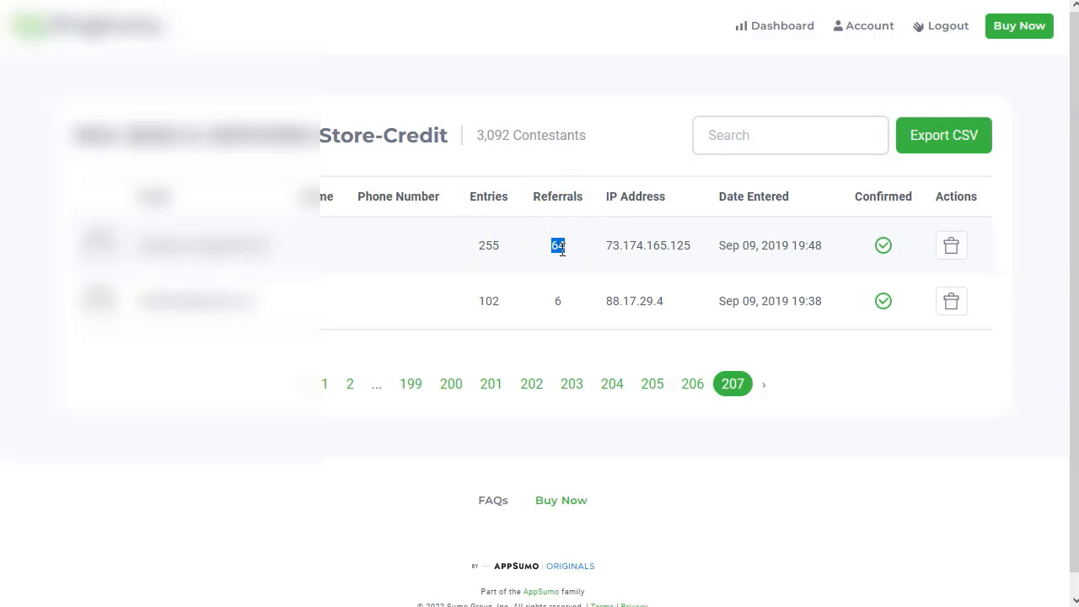
{"action": "left_click", "coordinate": [554, 301]}
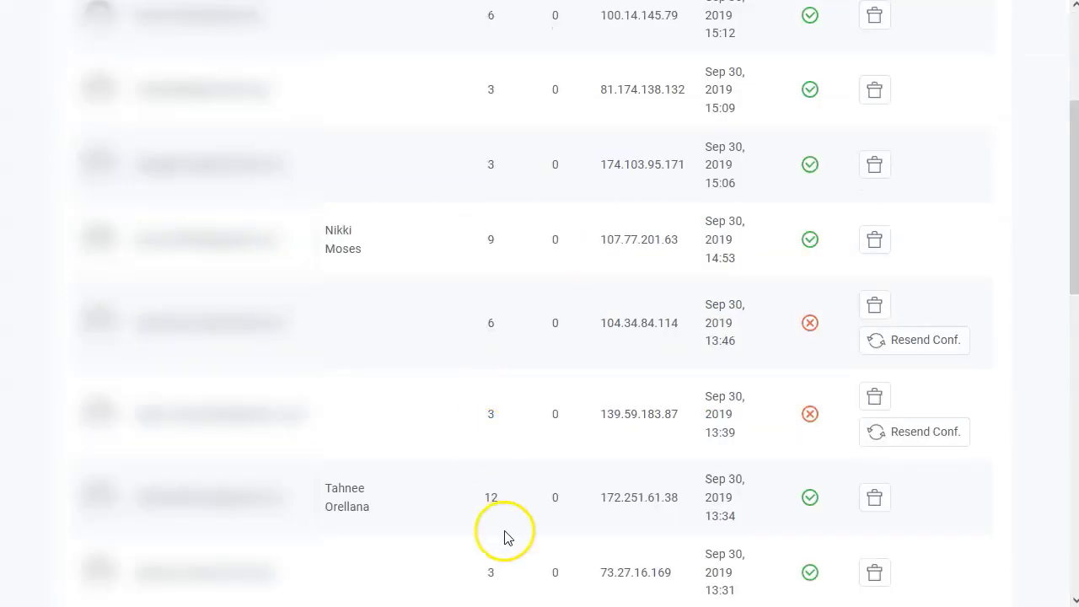
Review page 4 of the Store-Credit contestant list down to its page links and go back to the CSV export option.
{"action": "scroll", "coordinate": [506, 534], "scroll_direction": "down", "scroll_amount": 10}
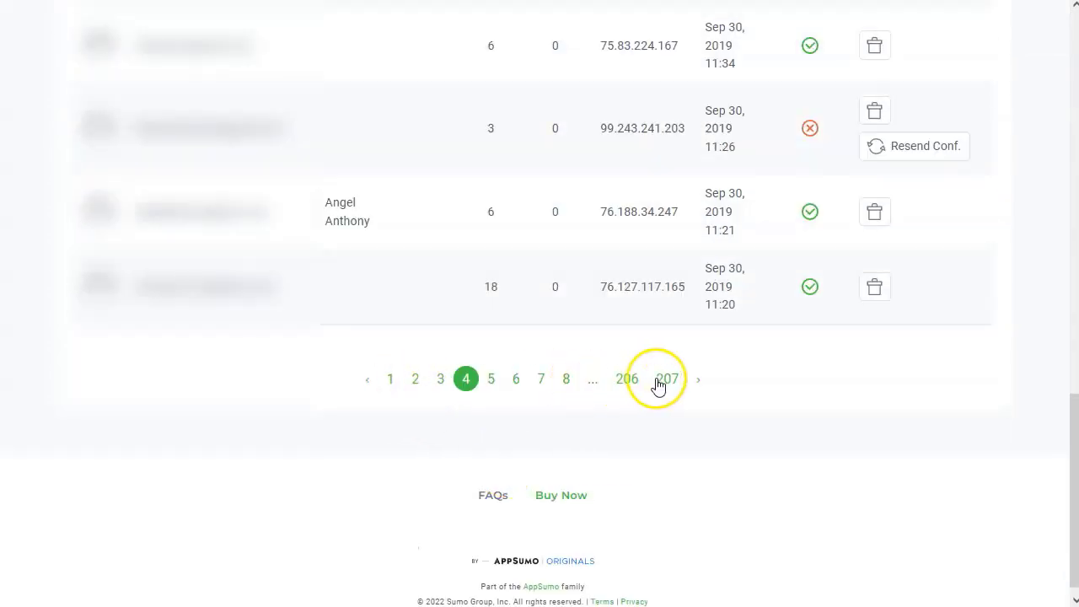
{"action": "left_click", "coordinate": [670, 386]}
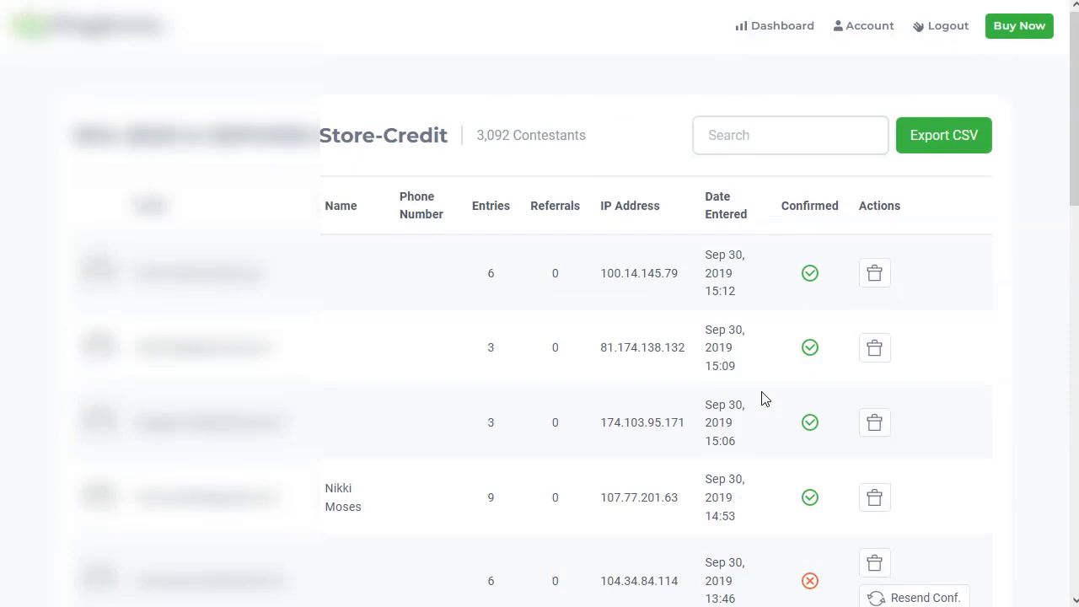
{"action": "left_click", "coordinate": [955, 137]}
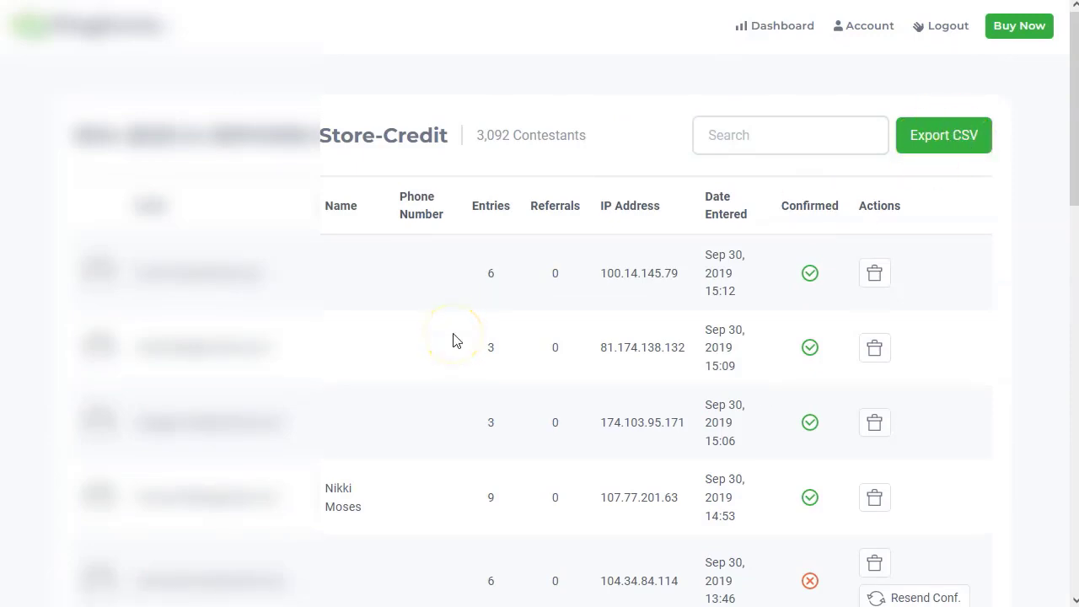